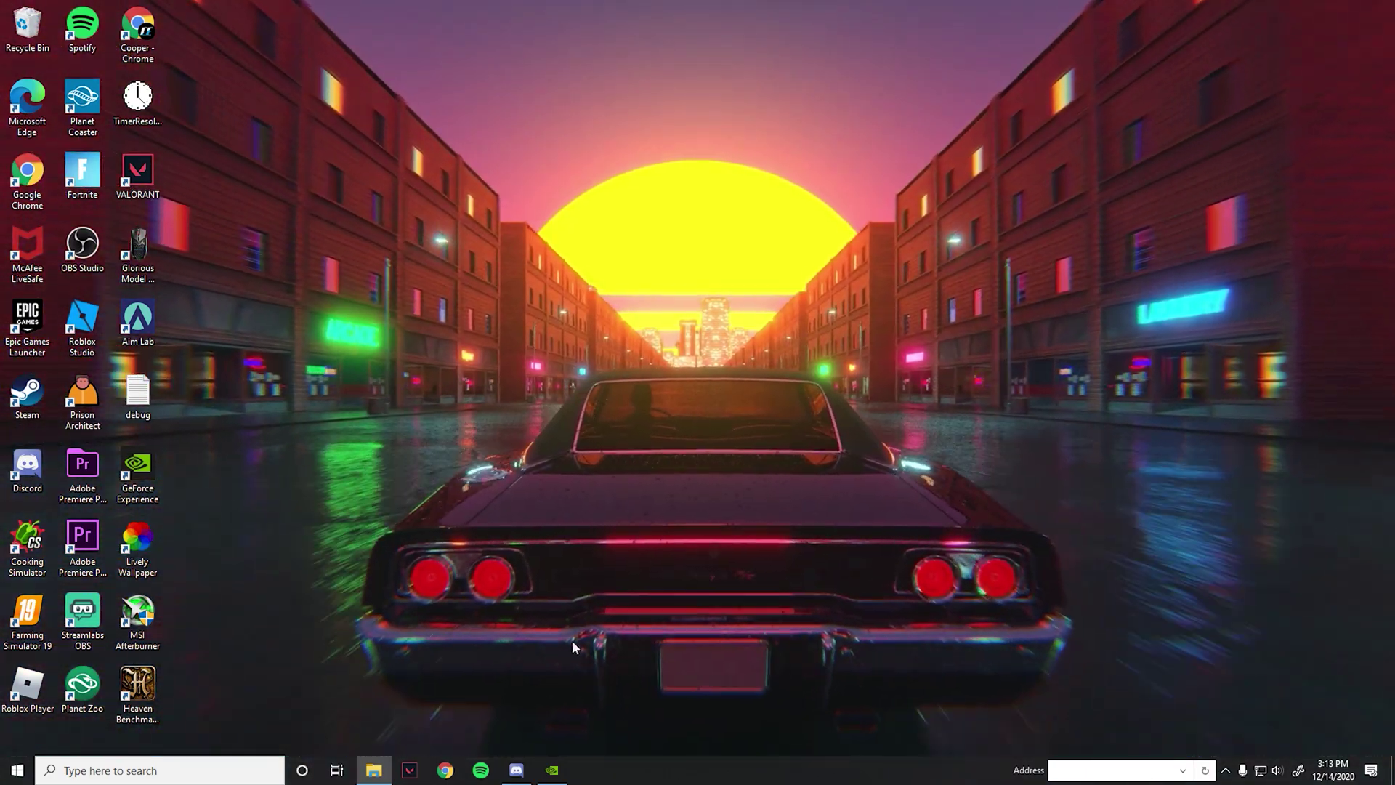
Step: Maximize GeForce Experience and bring up the Video capture page of the in-game overlay settings
left_click(551, 771)
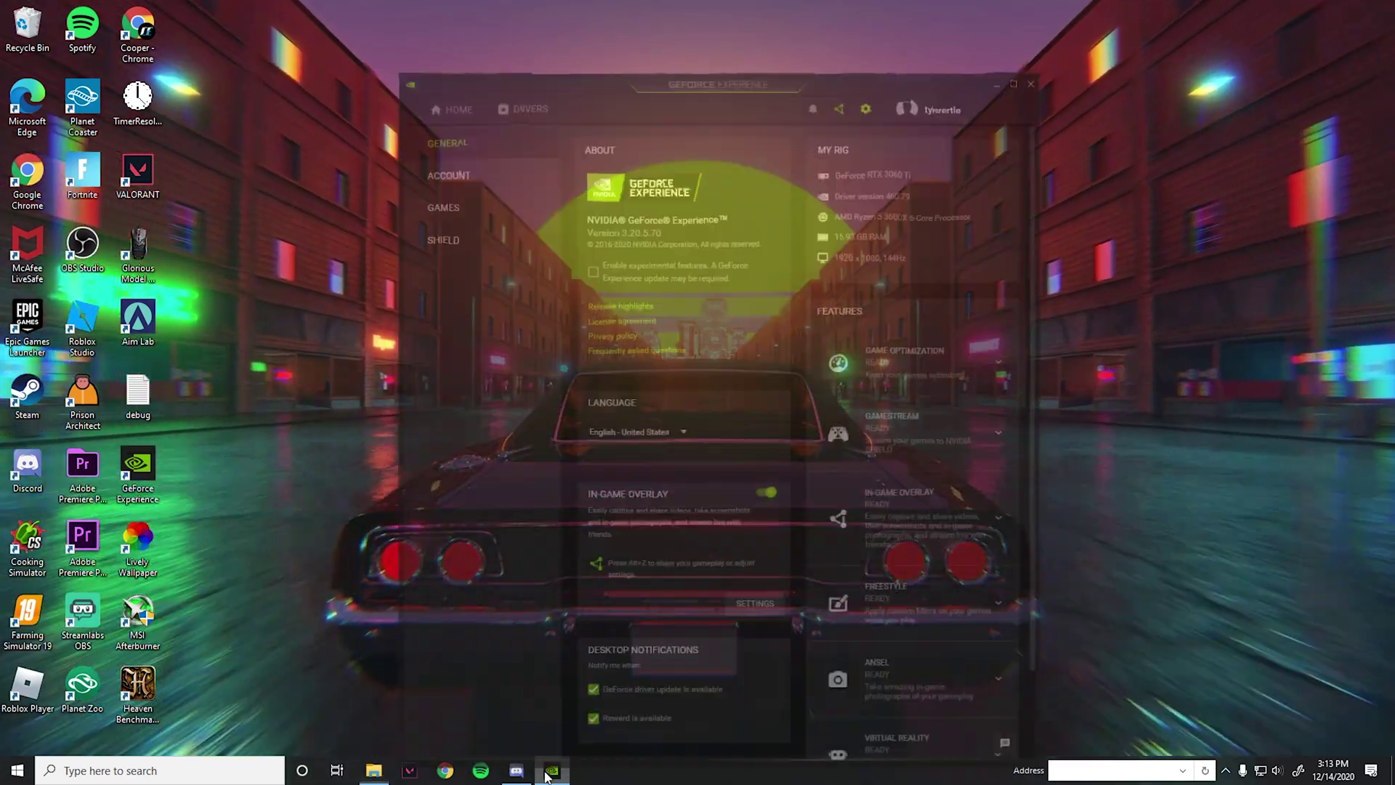
left_click(1012, 84)
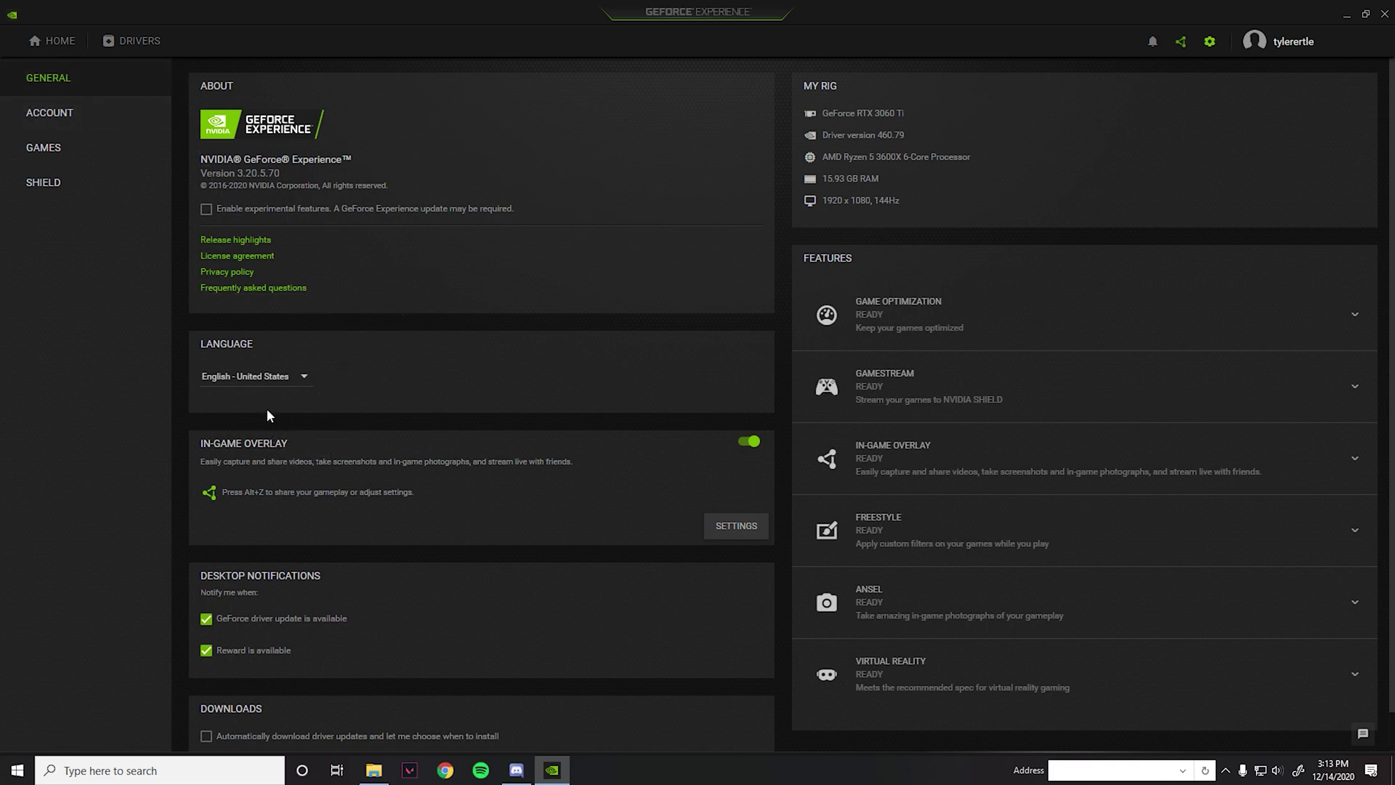
left_click(733, 528)
scroll(625, 463, "down", 3)
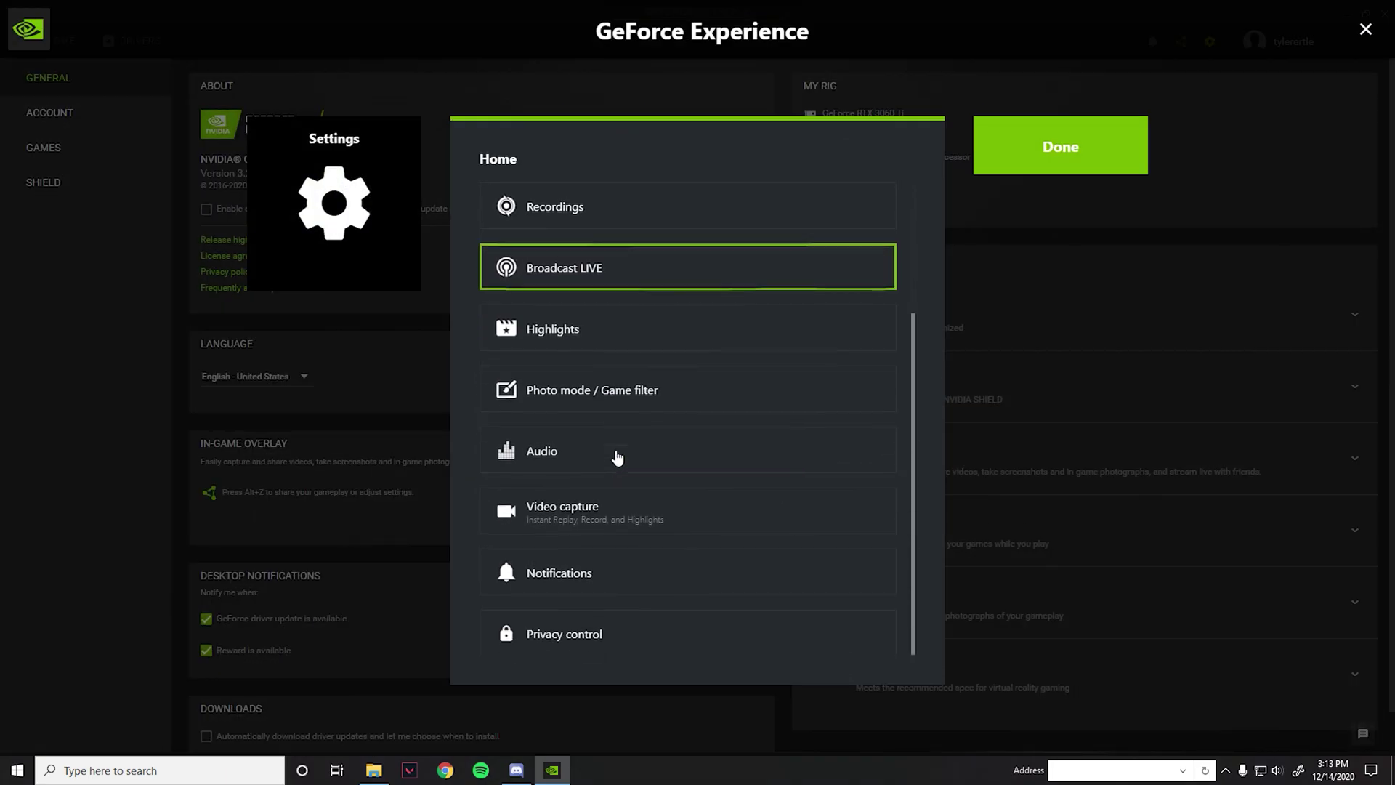
scroll(624, 457, "up", 3)
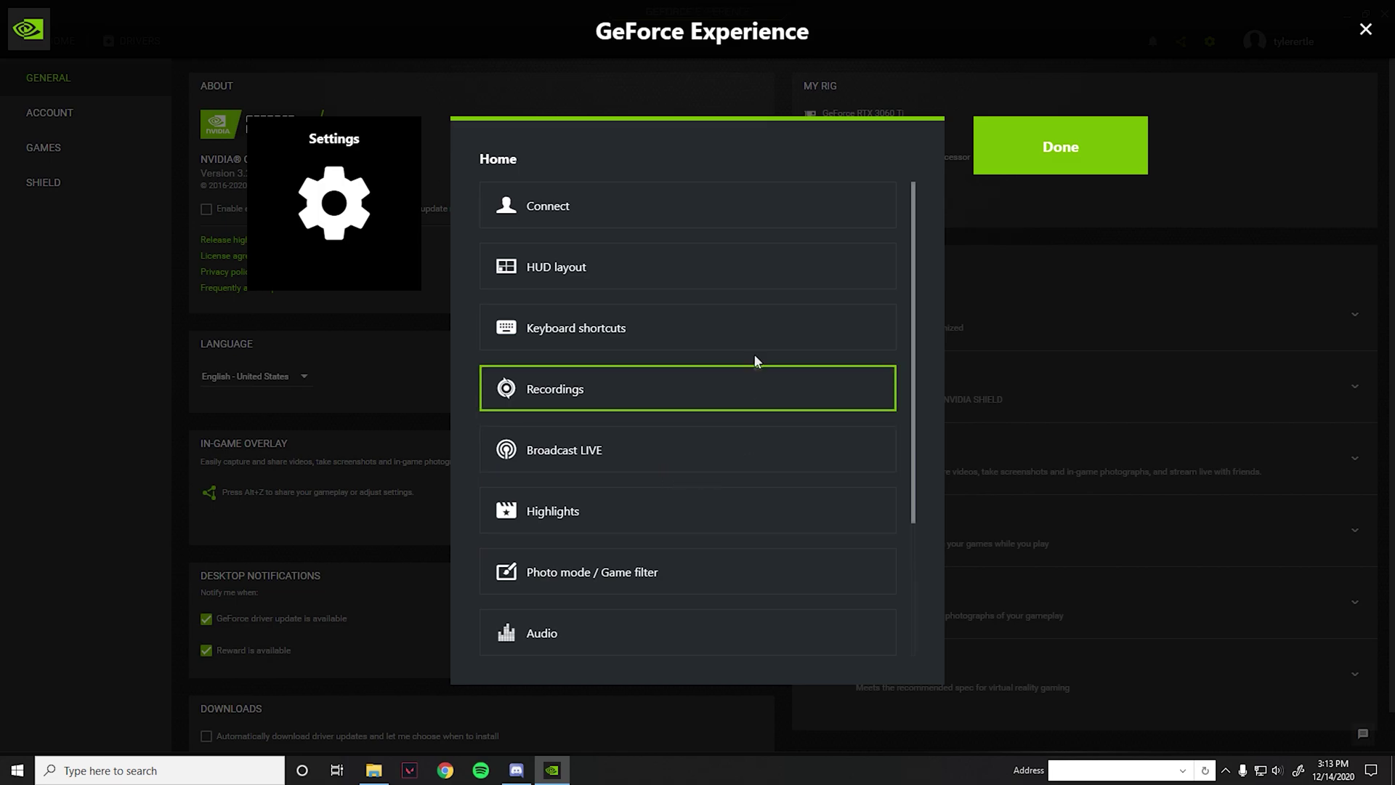
scroll(654, 436, "down", 3)
left_click(642, 508)
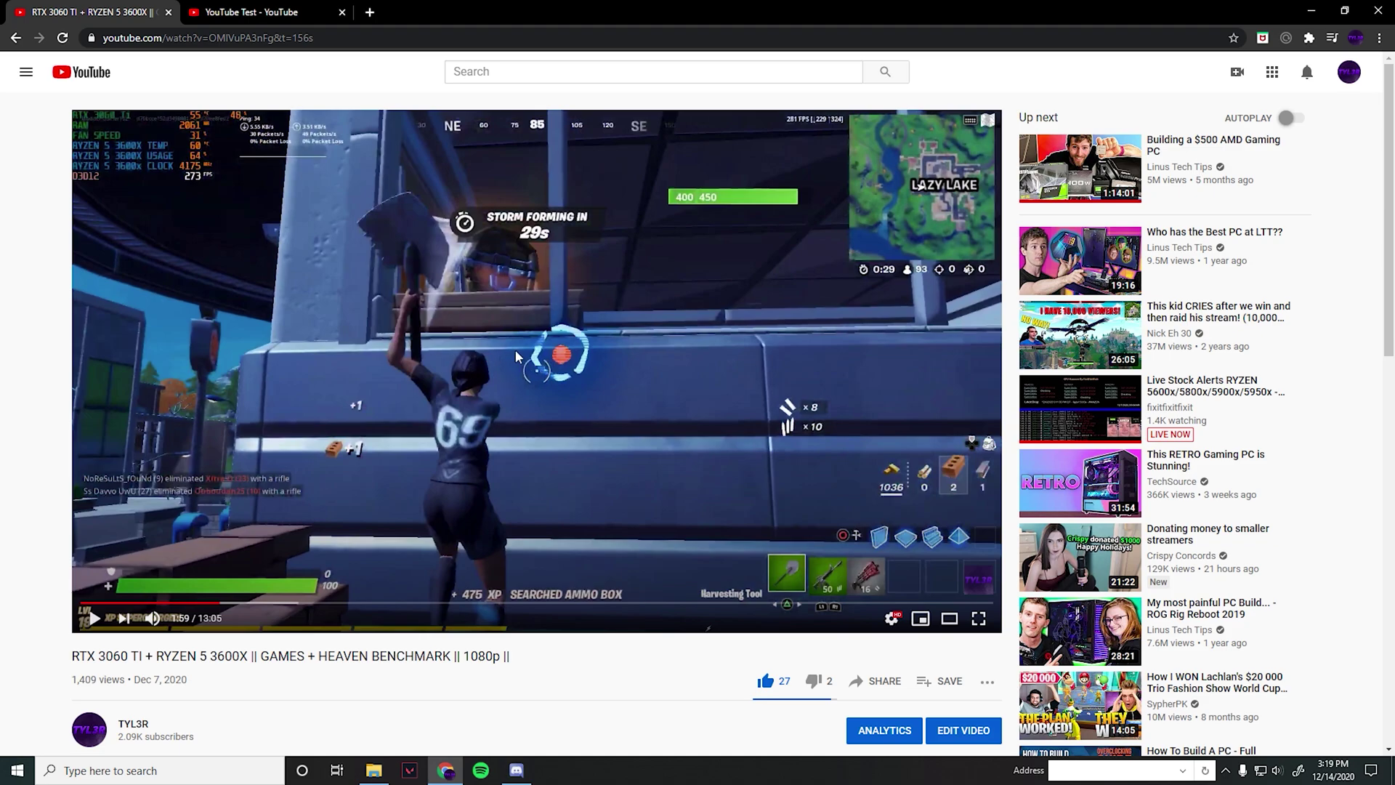
Step: Play the benchmark video full screen, check its playback quality, then move to the YouTube Test video
left_click(562, 354)
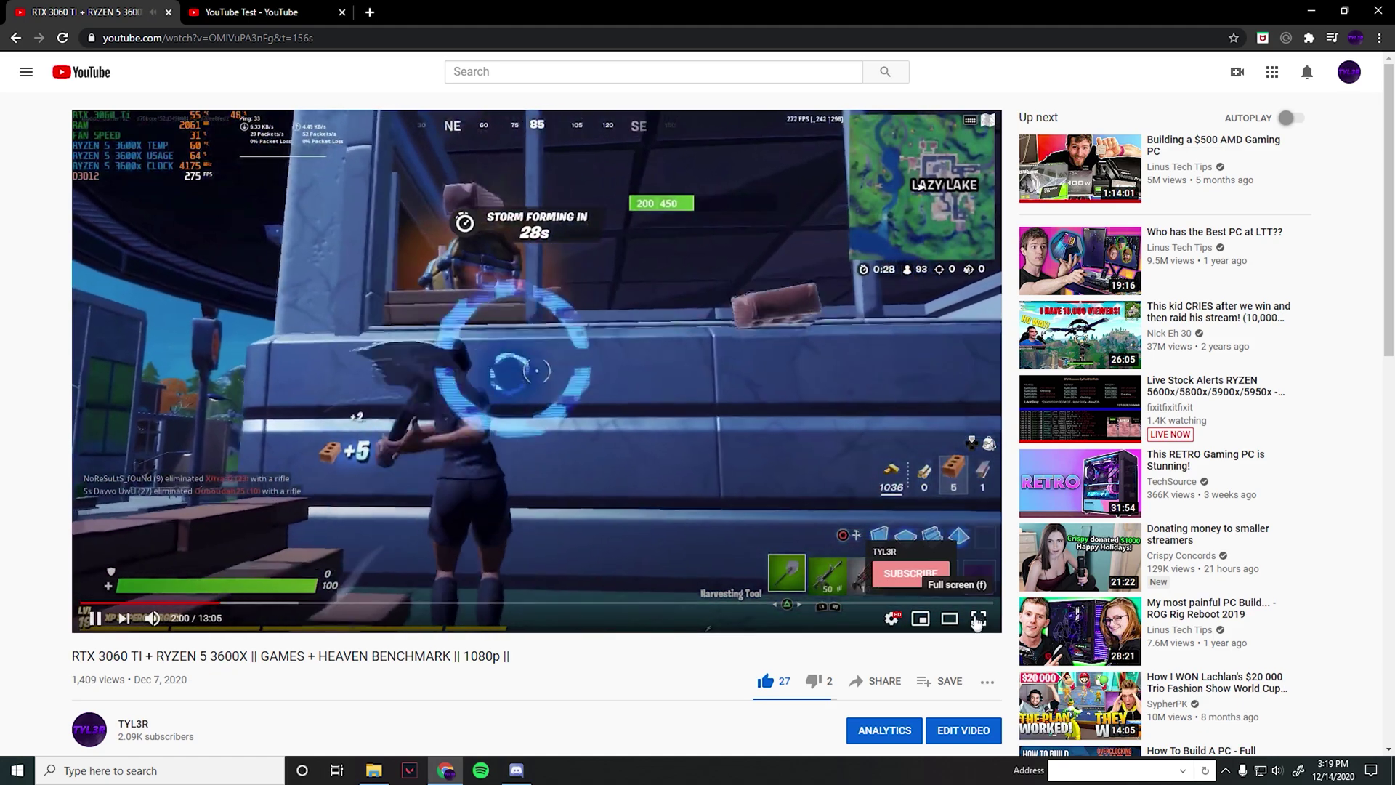
left_click(977, 619)
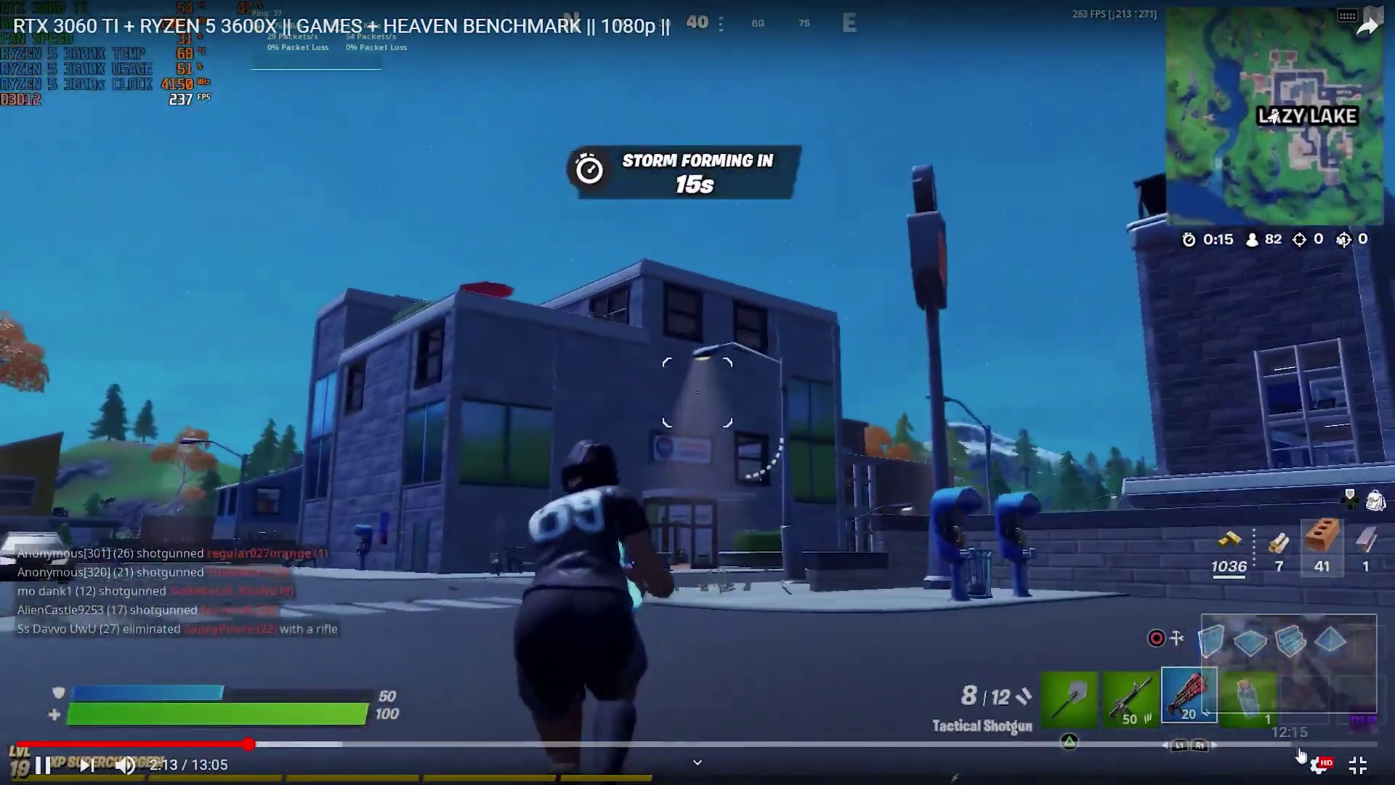
left_click(1320, 764)
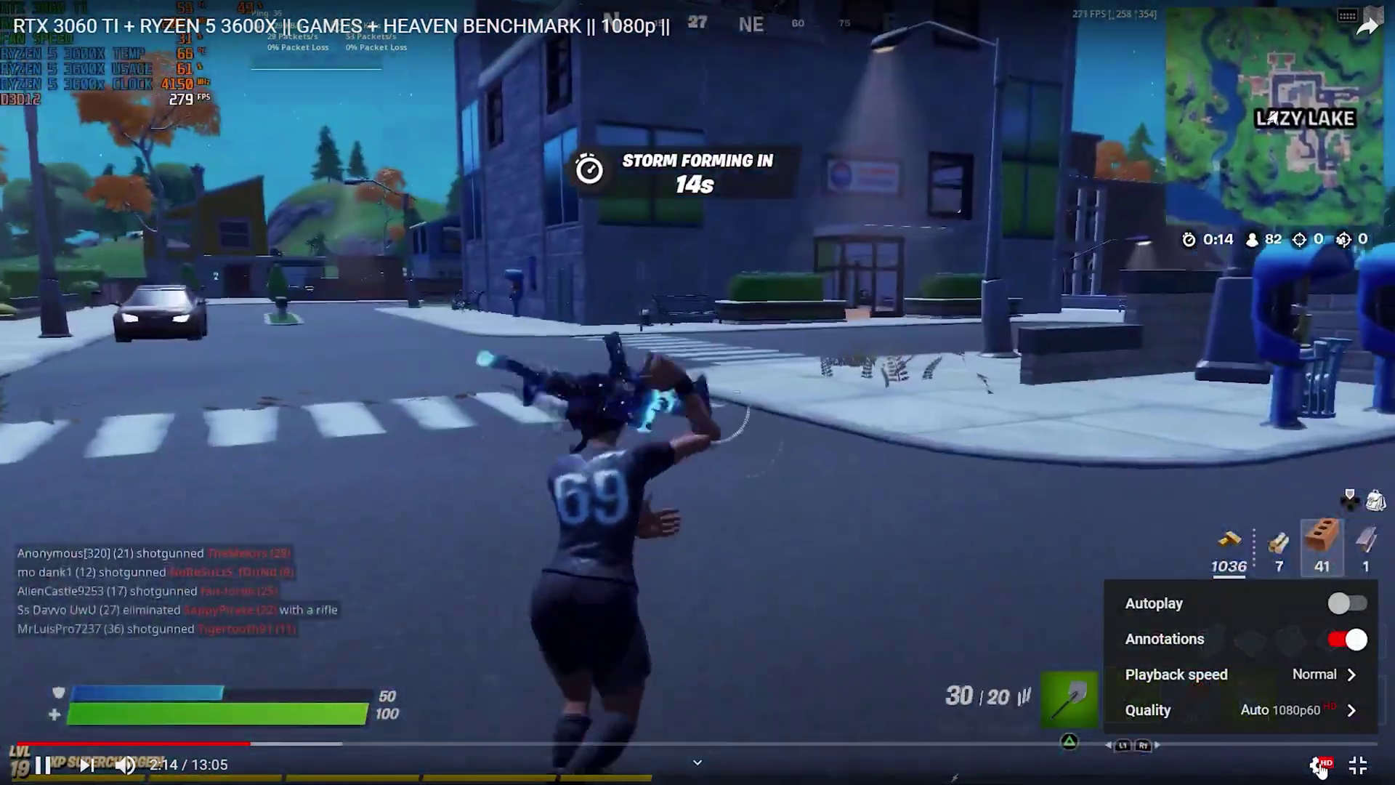
left_click(1321, 764)
left_click(1357, 764)
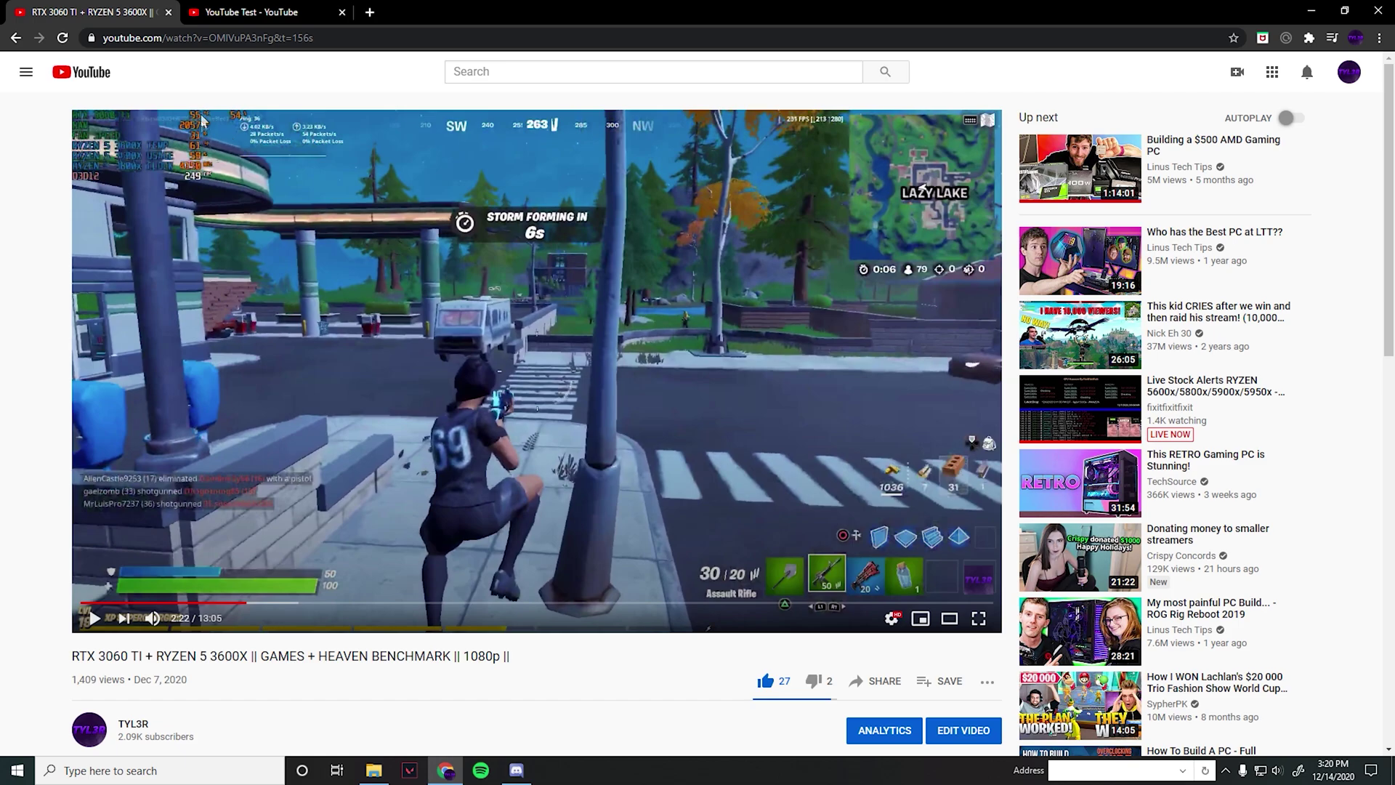
left_click(249, 13)
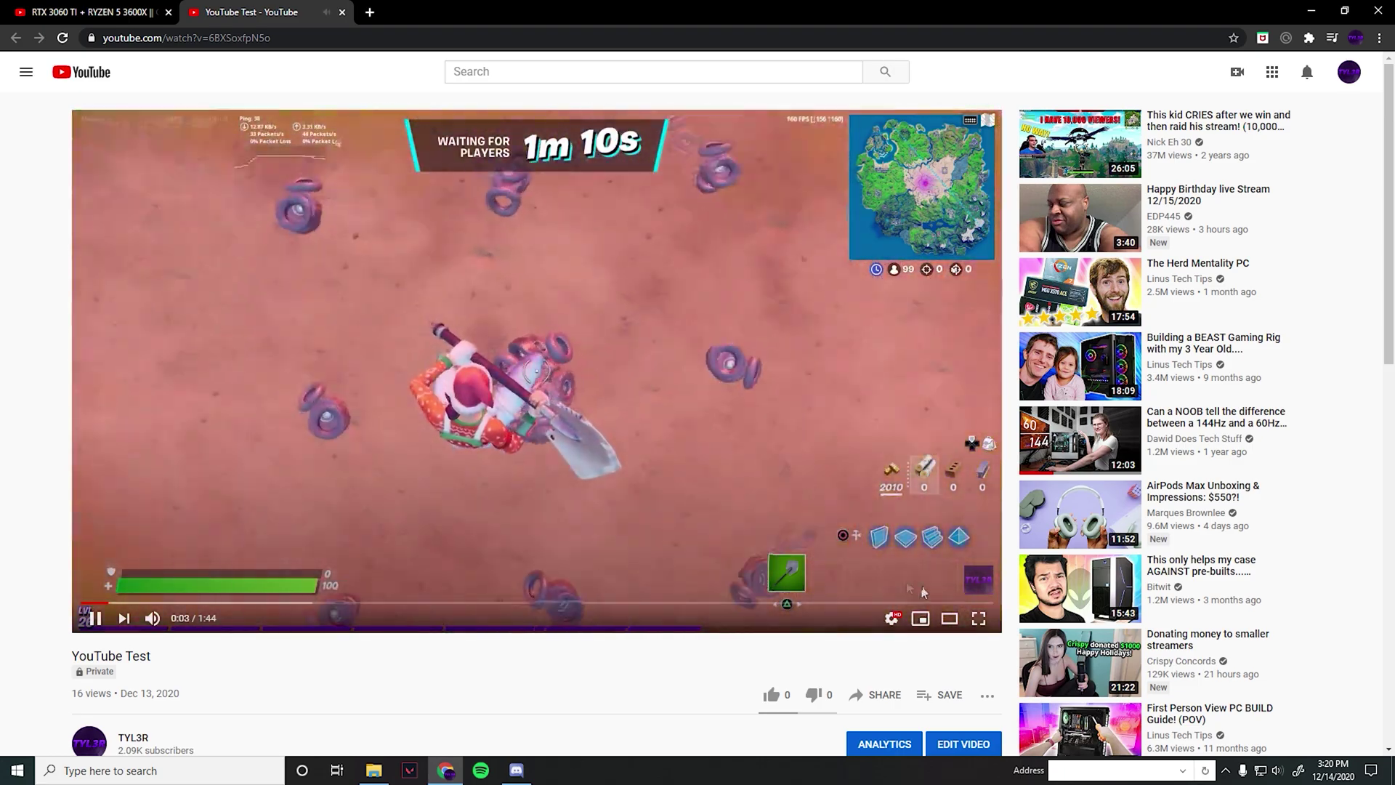
Step: Skim the YouTube Test clip in full screen, jumping ahead past 0:17, 0:55 and 1:09
left_click(978, 618)
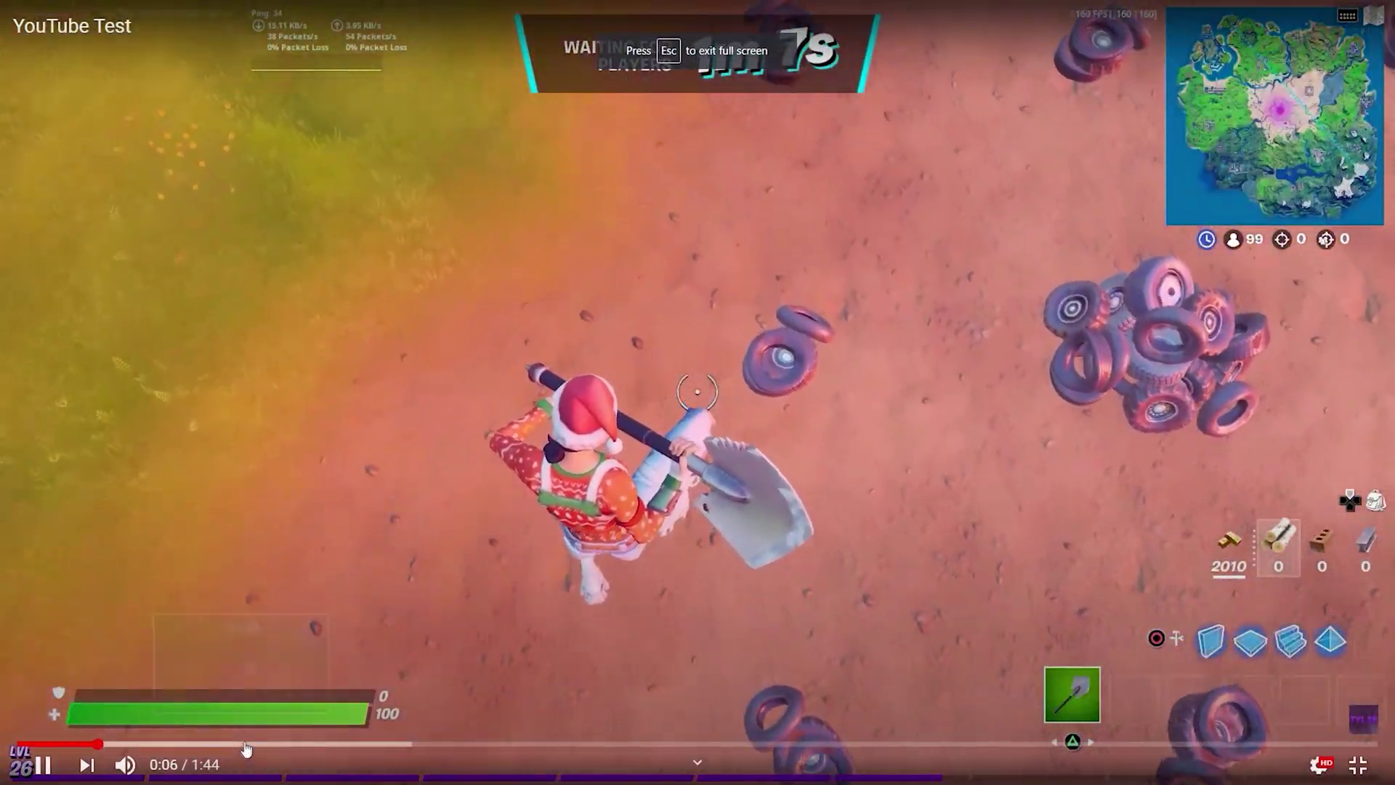
left_click(247, 745)
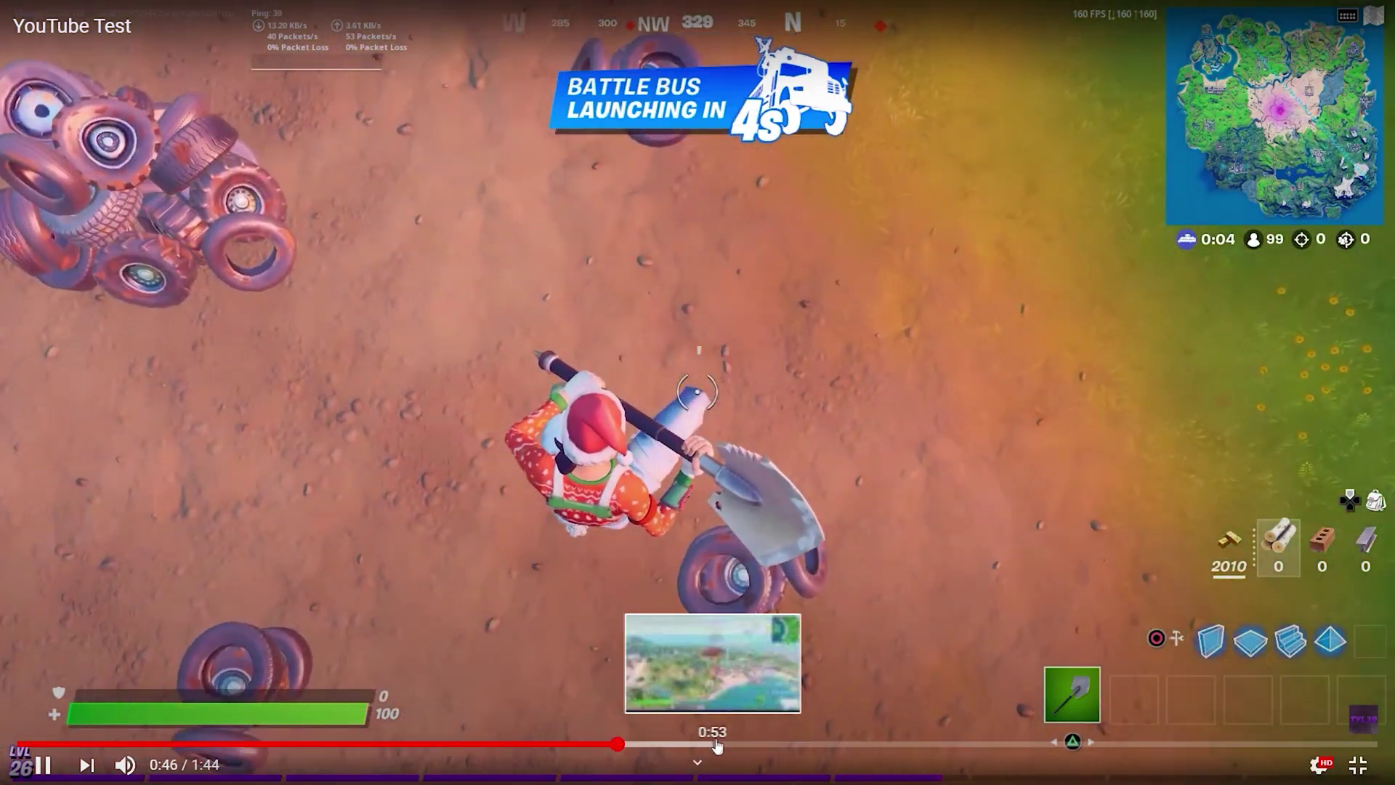
left_click(741, 745)
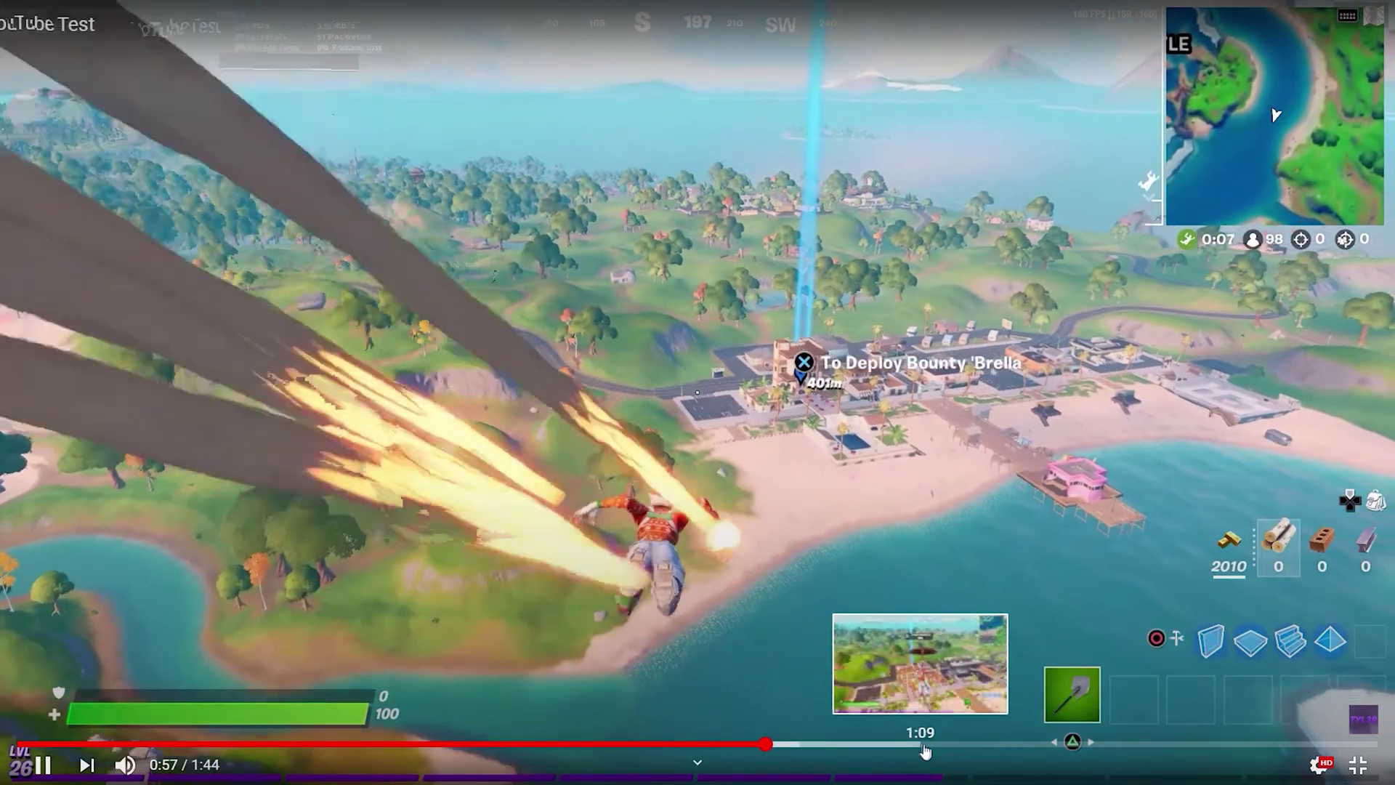
left_click(942, 744)
left_click(958, 745)
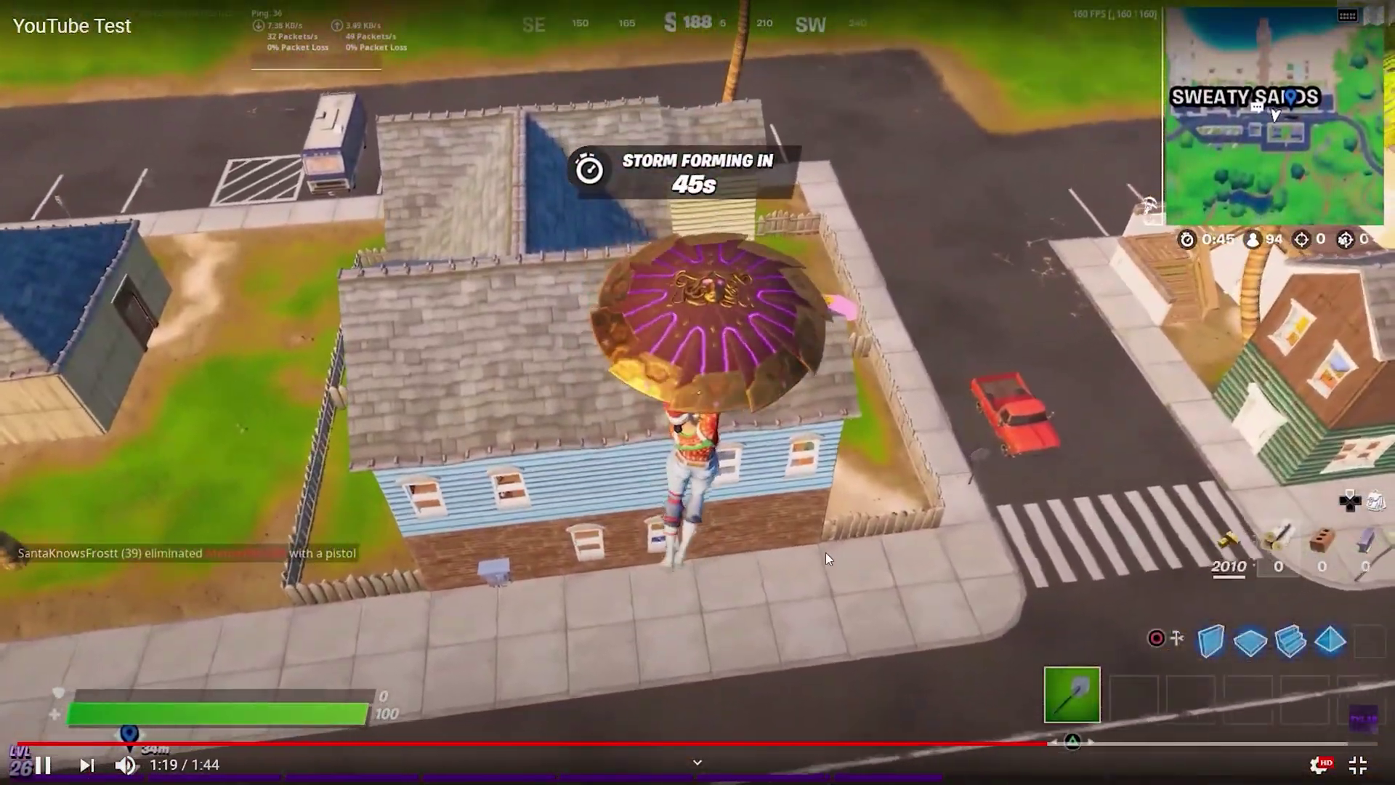
Step: Pause the clip around 1:19, leave full screen and check its playback quality settings
key("space")
left_click(1359, 767)
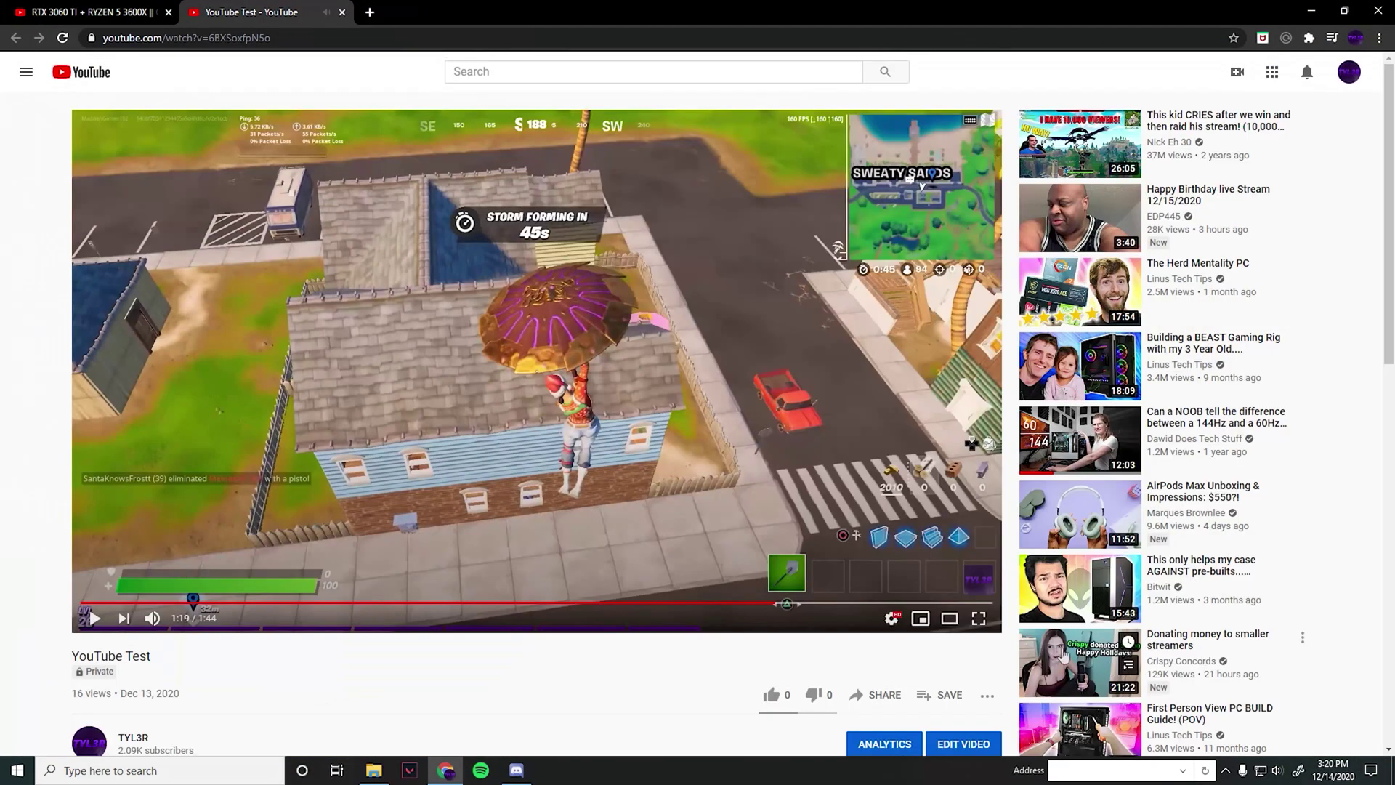
left_click(891, 617)
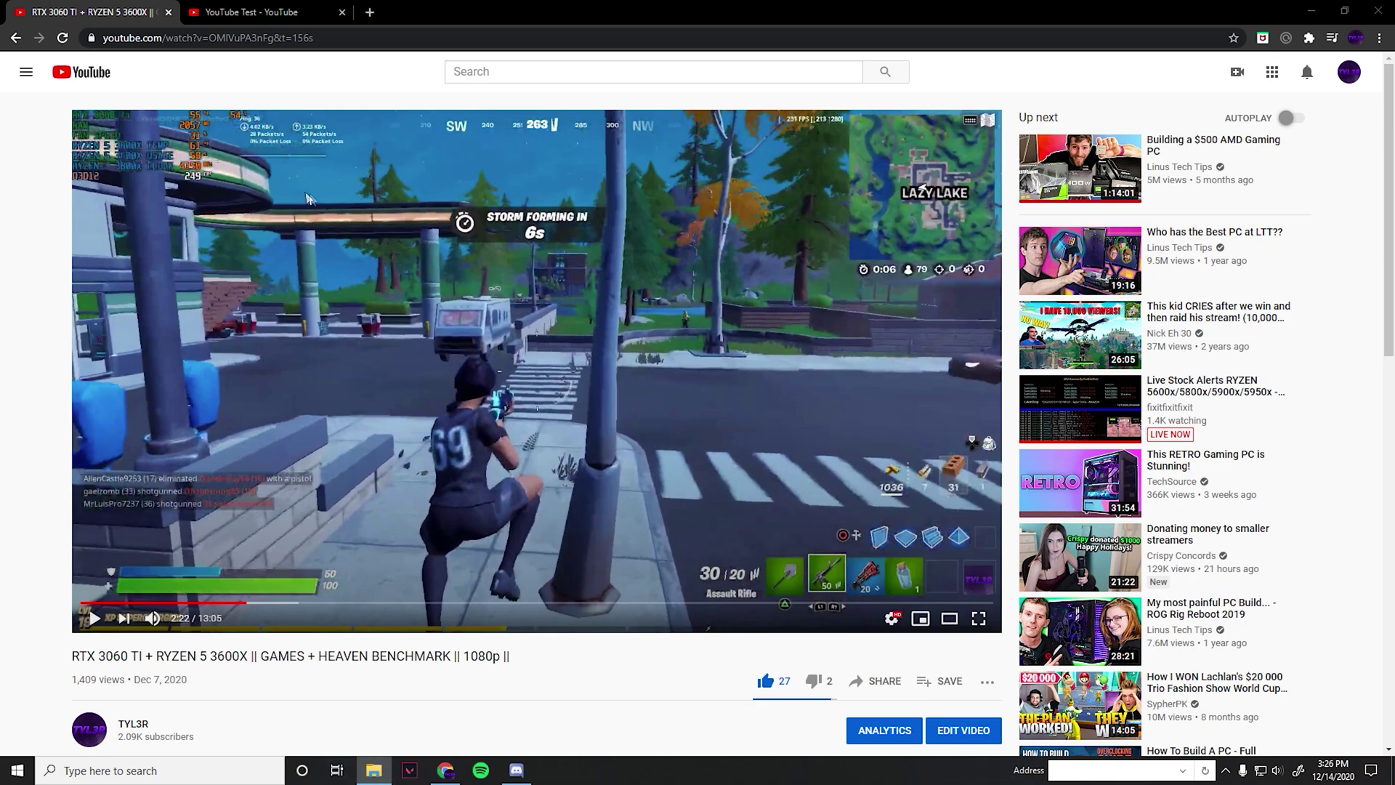
Step: Show Stats for nerds on the benchmark video and play it briefly to 2:28, confirming 1920x1080@60
right_click(280, 244)
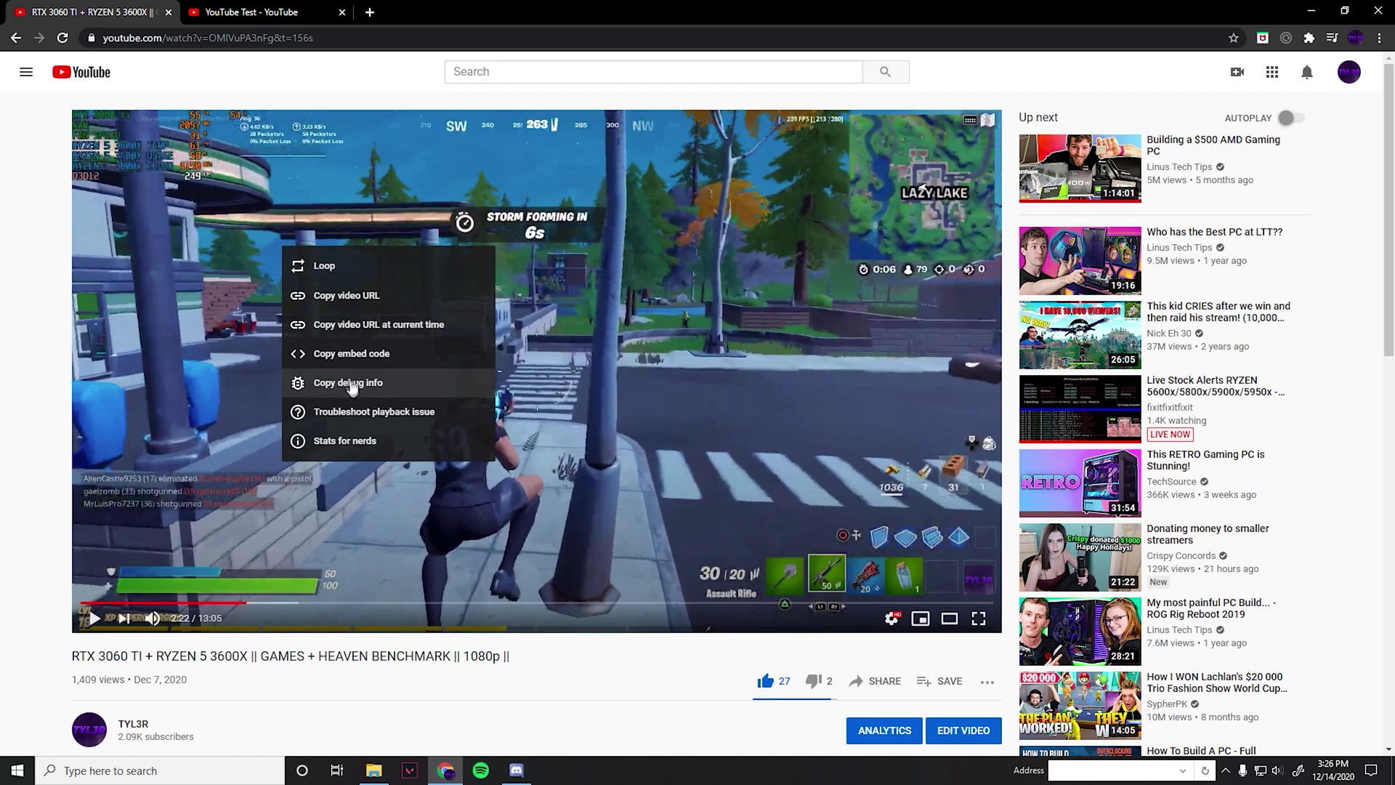
left_click(352, 440)
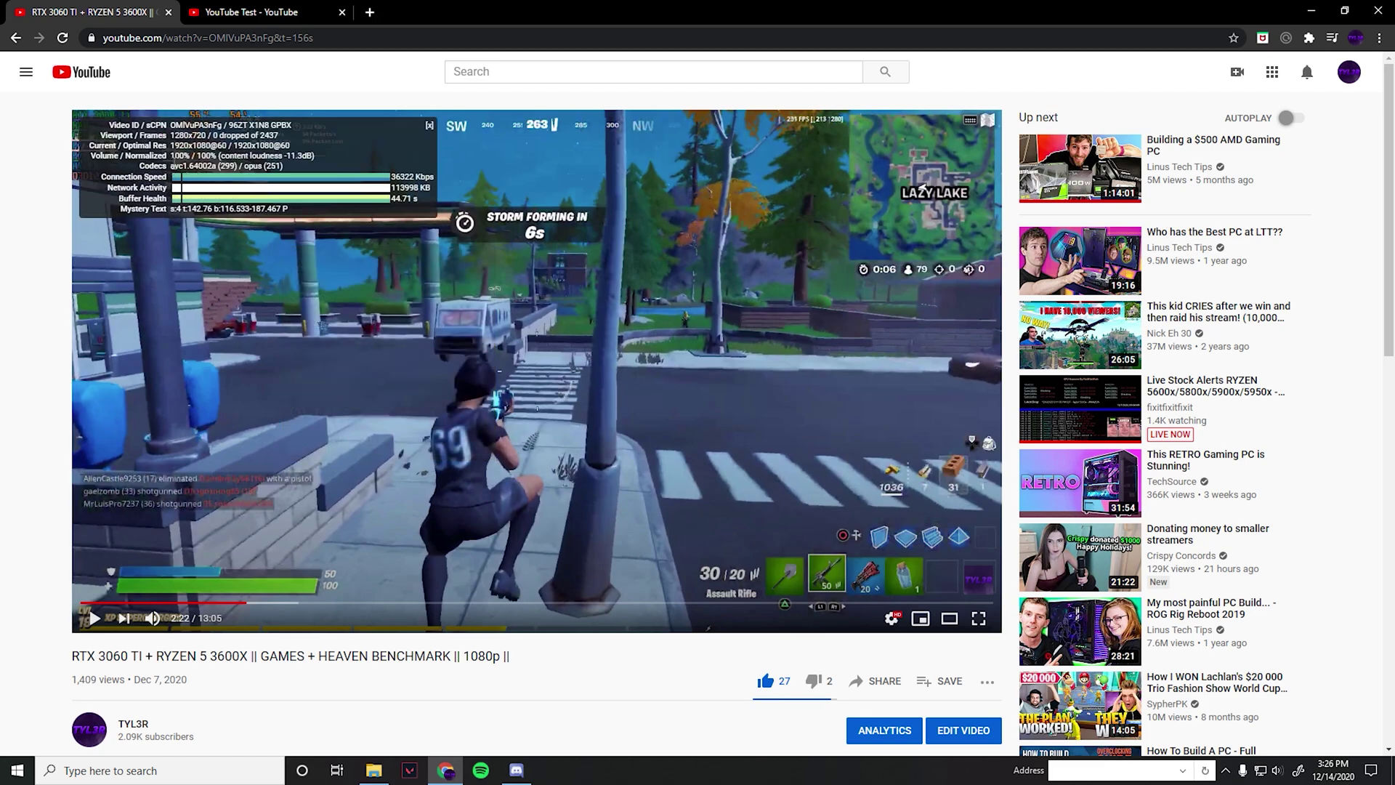
left_click(229, 378)
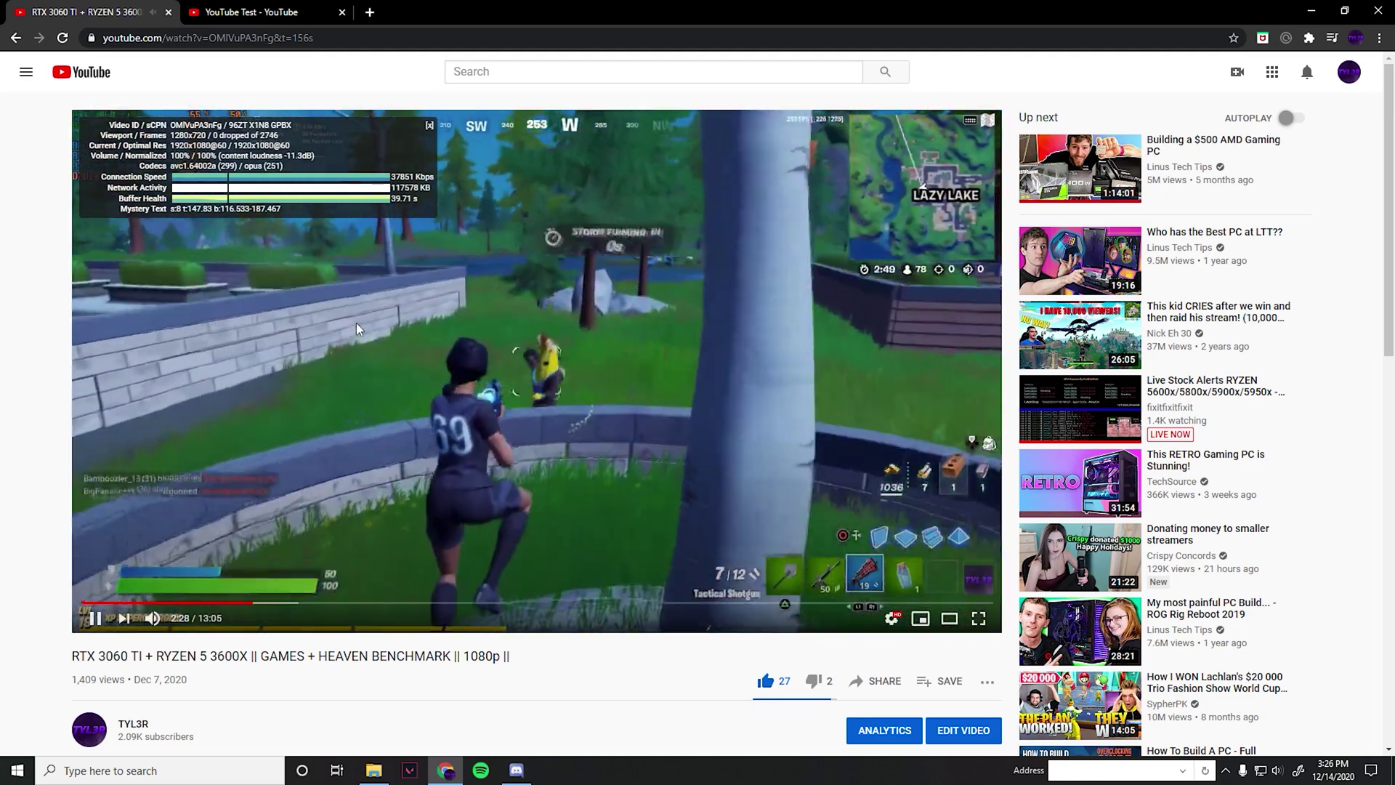
left_click(356, 323)
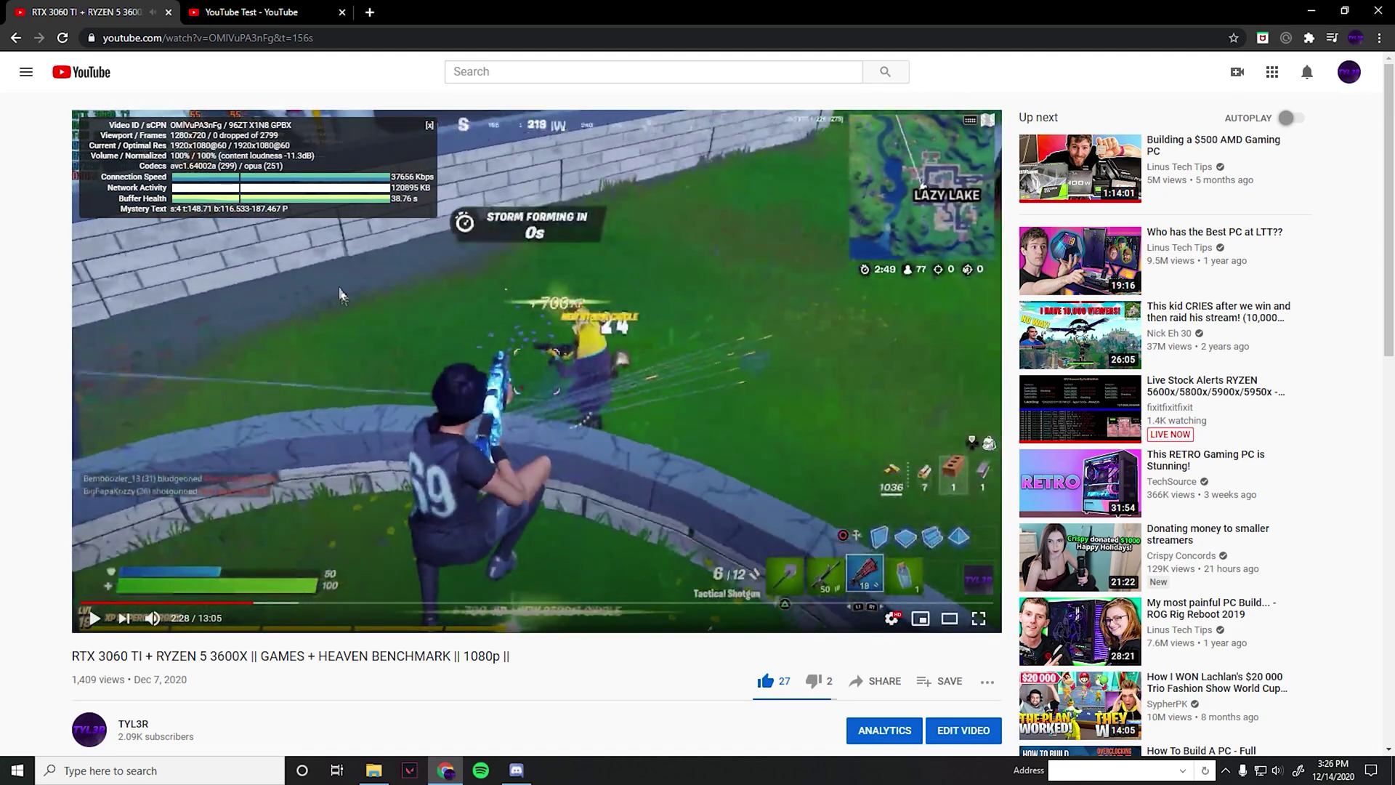
Step: Show Stats for nerds on the YouTube Test video, confirming 2560x1440@60, and check its quality settings
left_click(256, 14)
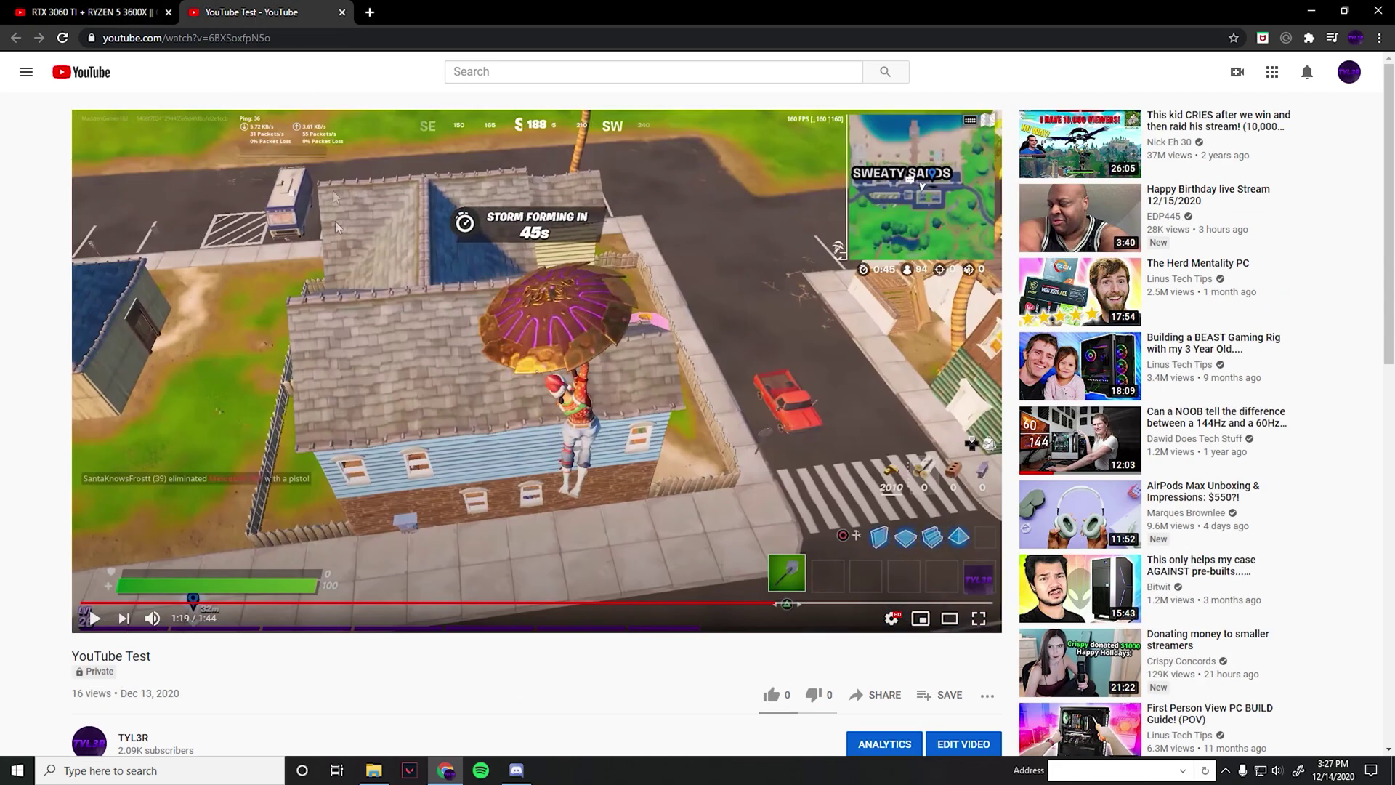
left_click(377, 346)
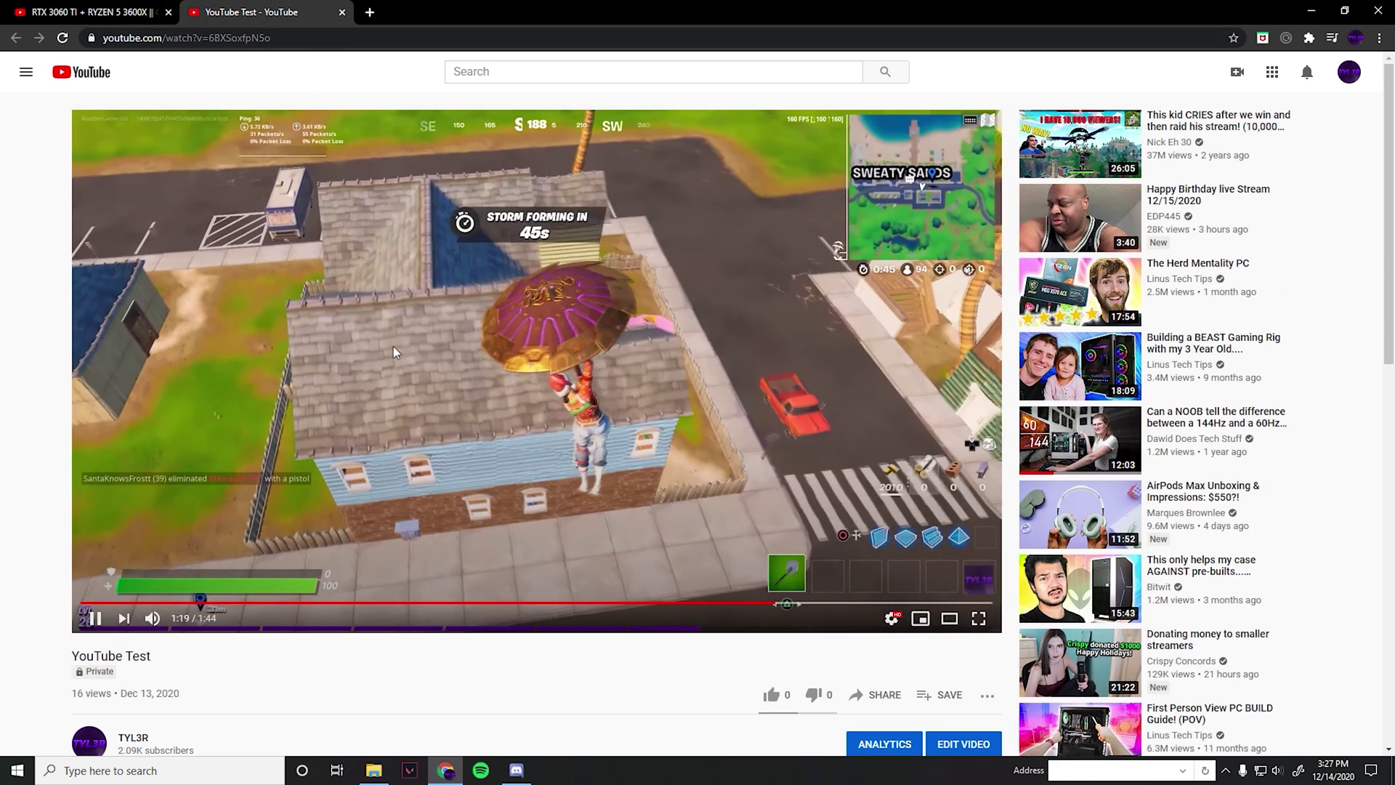
left_click(463, 360)
right_click(463, 360)
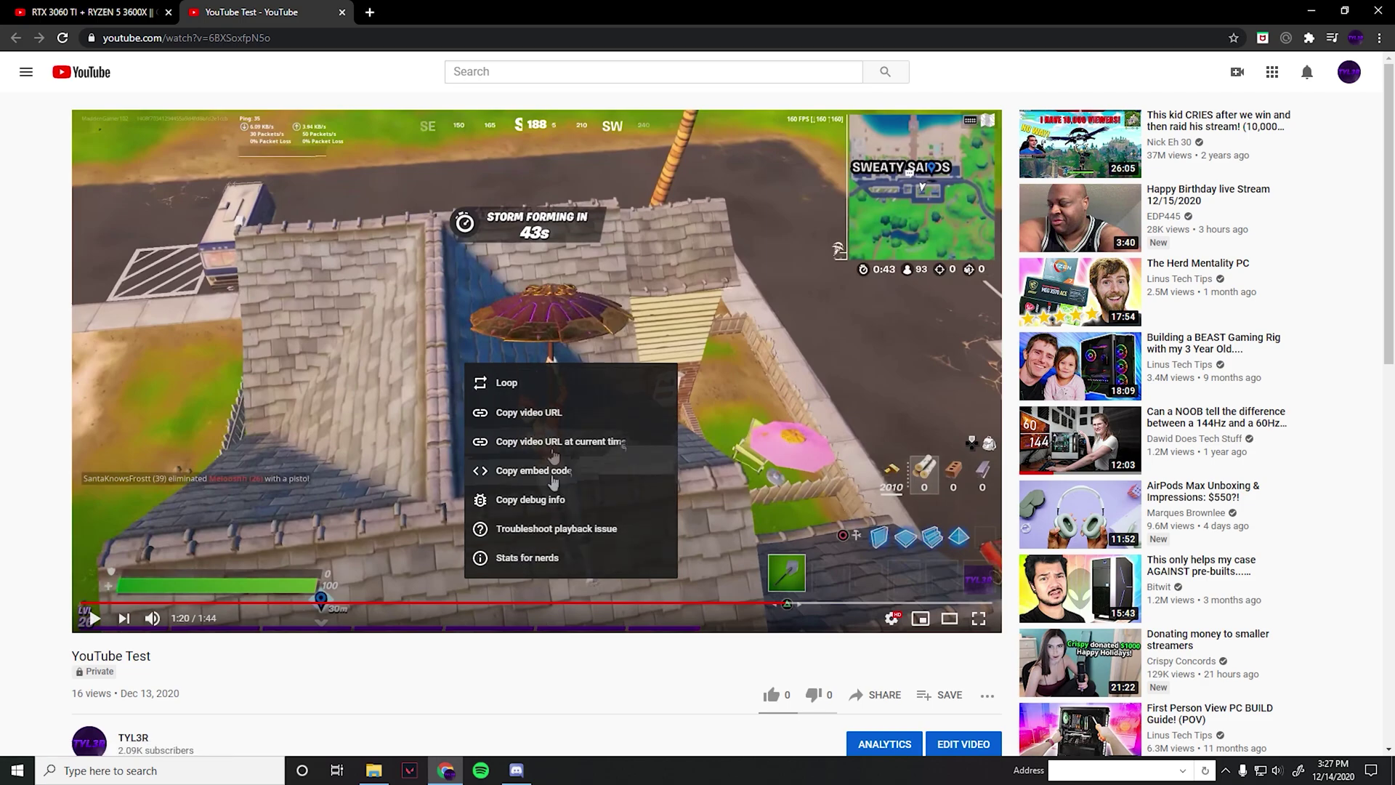
left_click(542, 562)
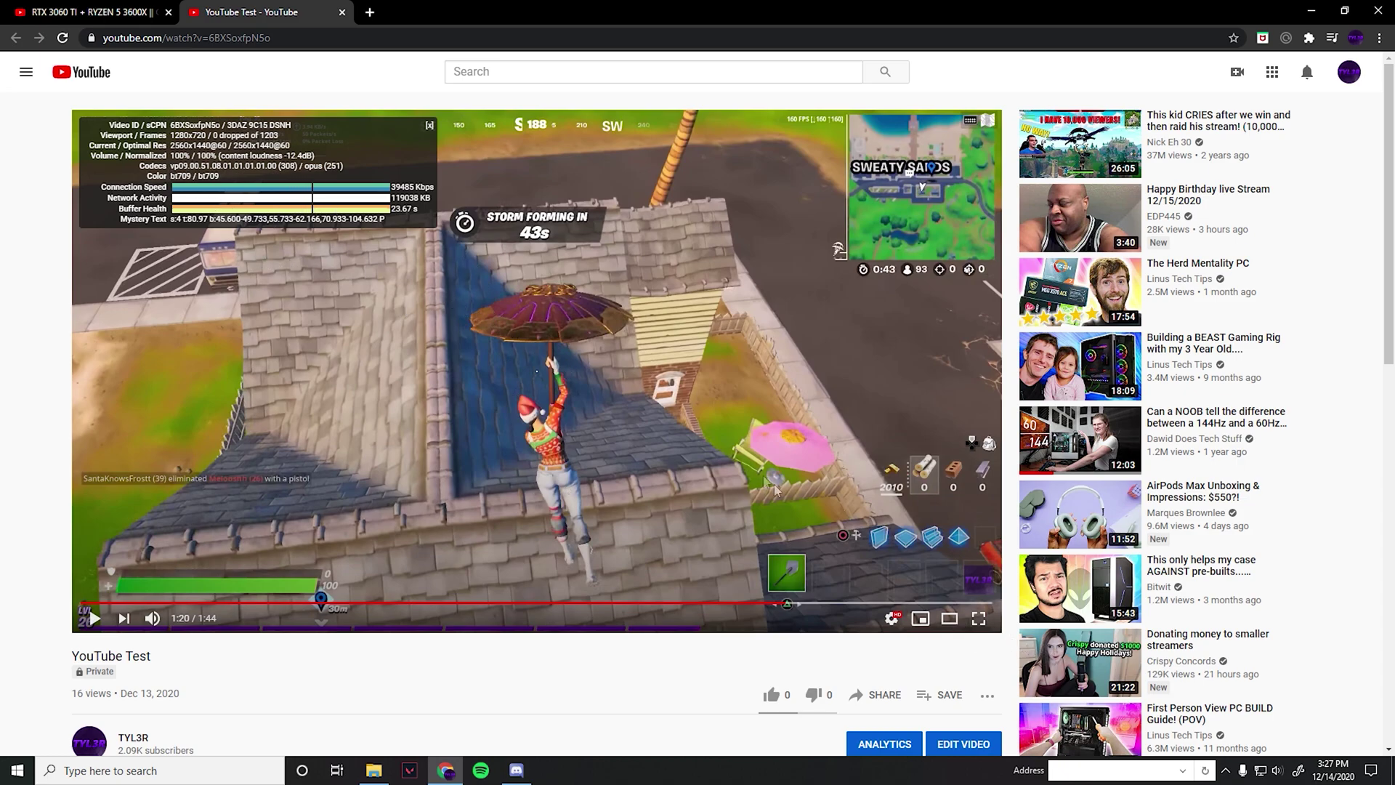
left_click(892, 618)
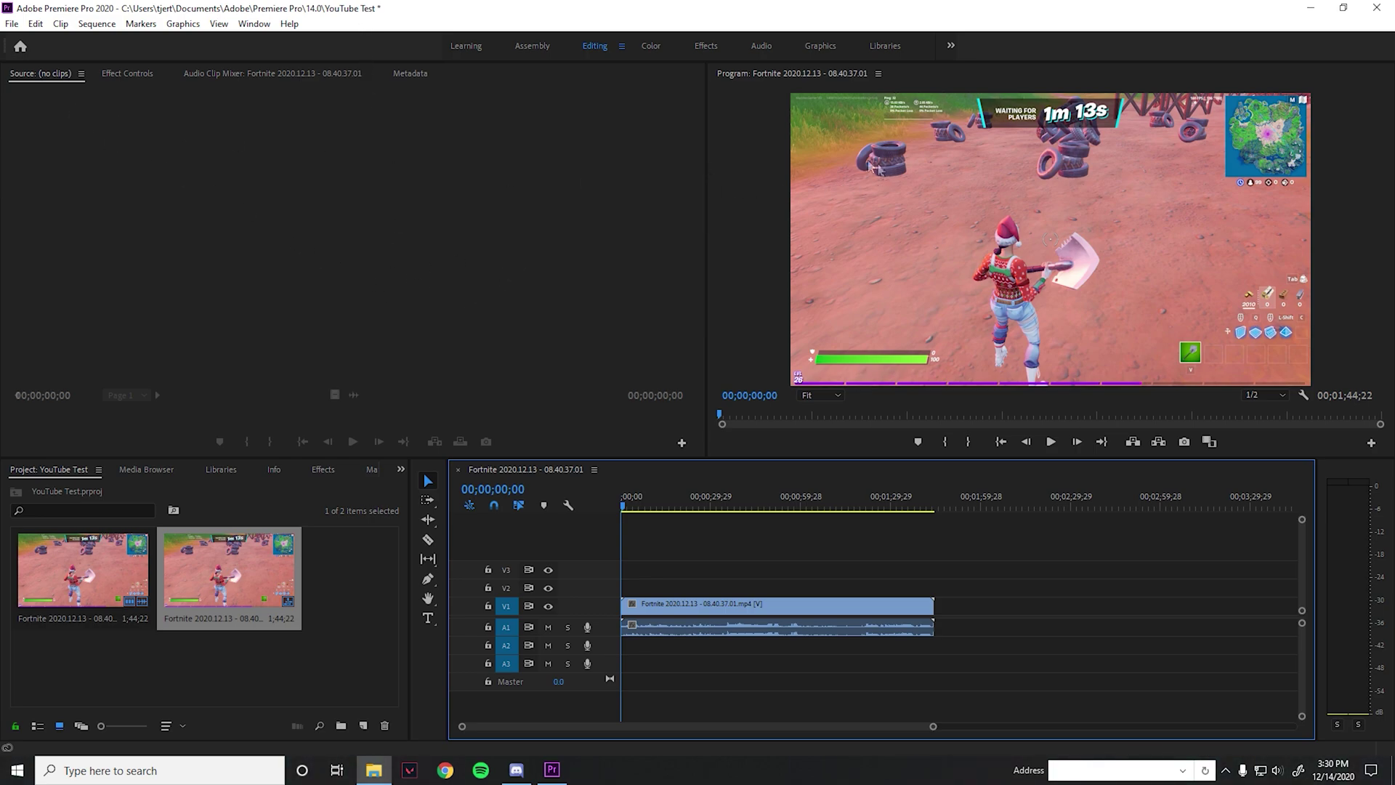
Step: Bring up the Export Settings dialog for the Fortnite sequence via File > Export > Media
left_click(33, 24)
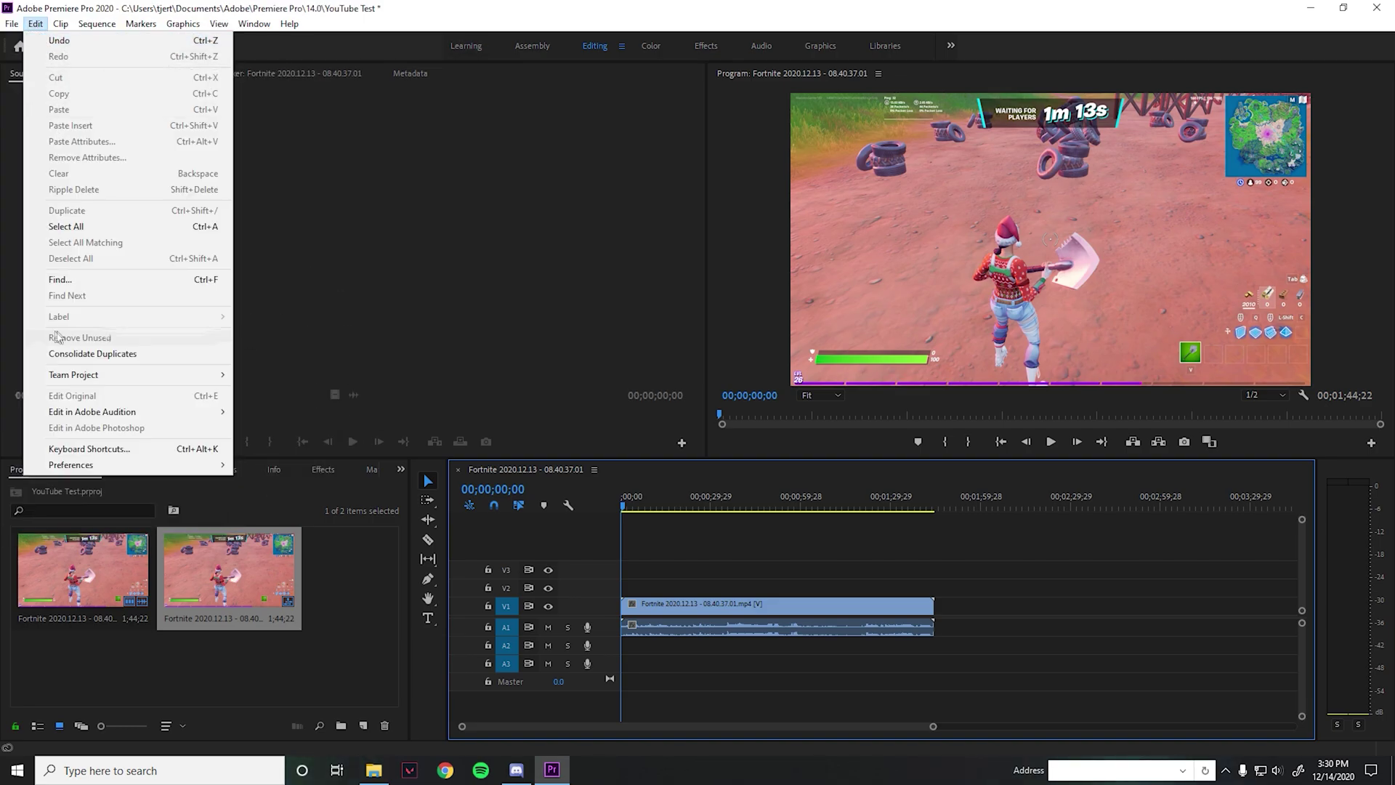
mouse_move(38, 443)
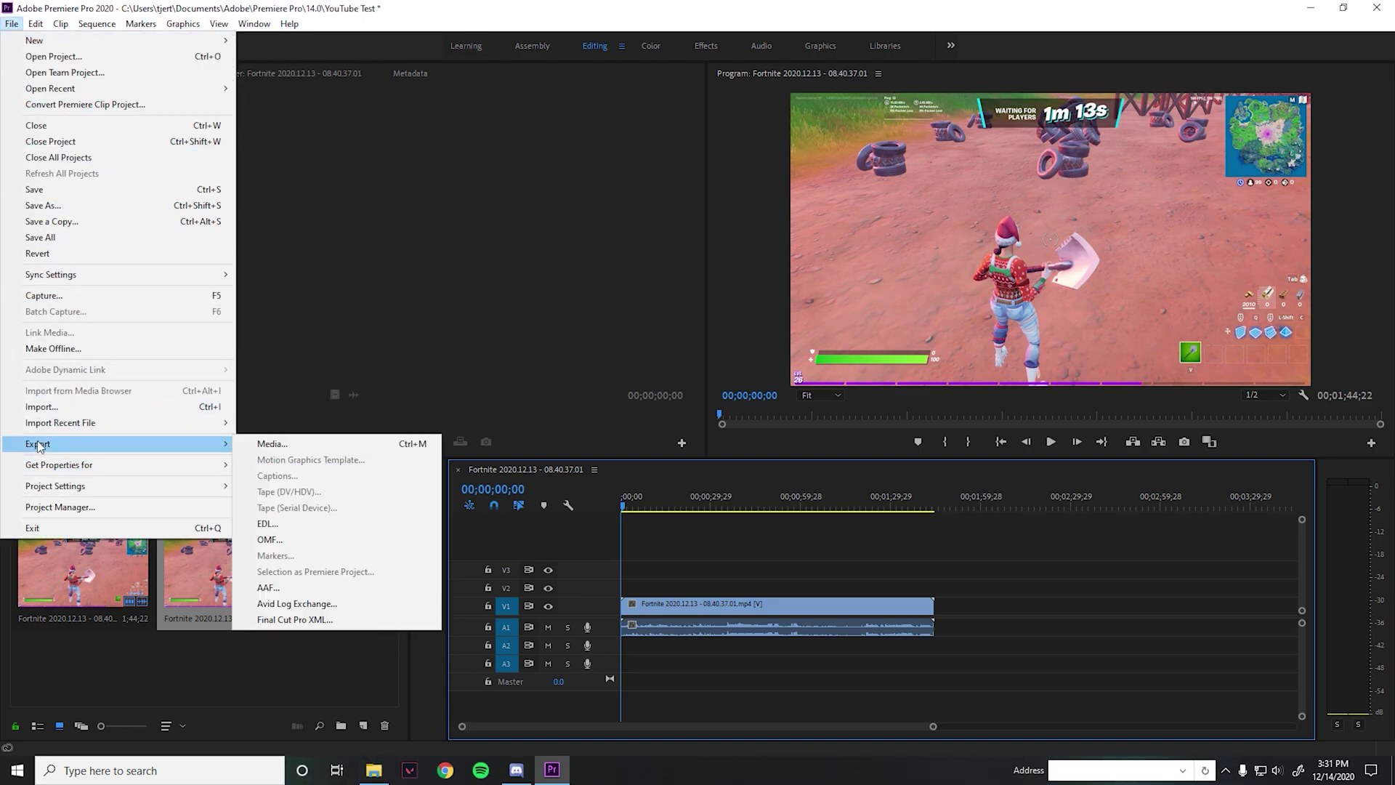
left_click(284, 448)
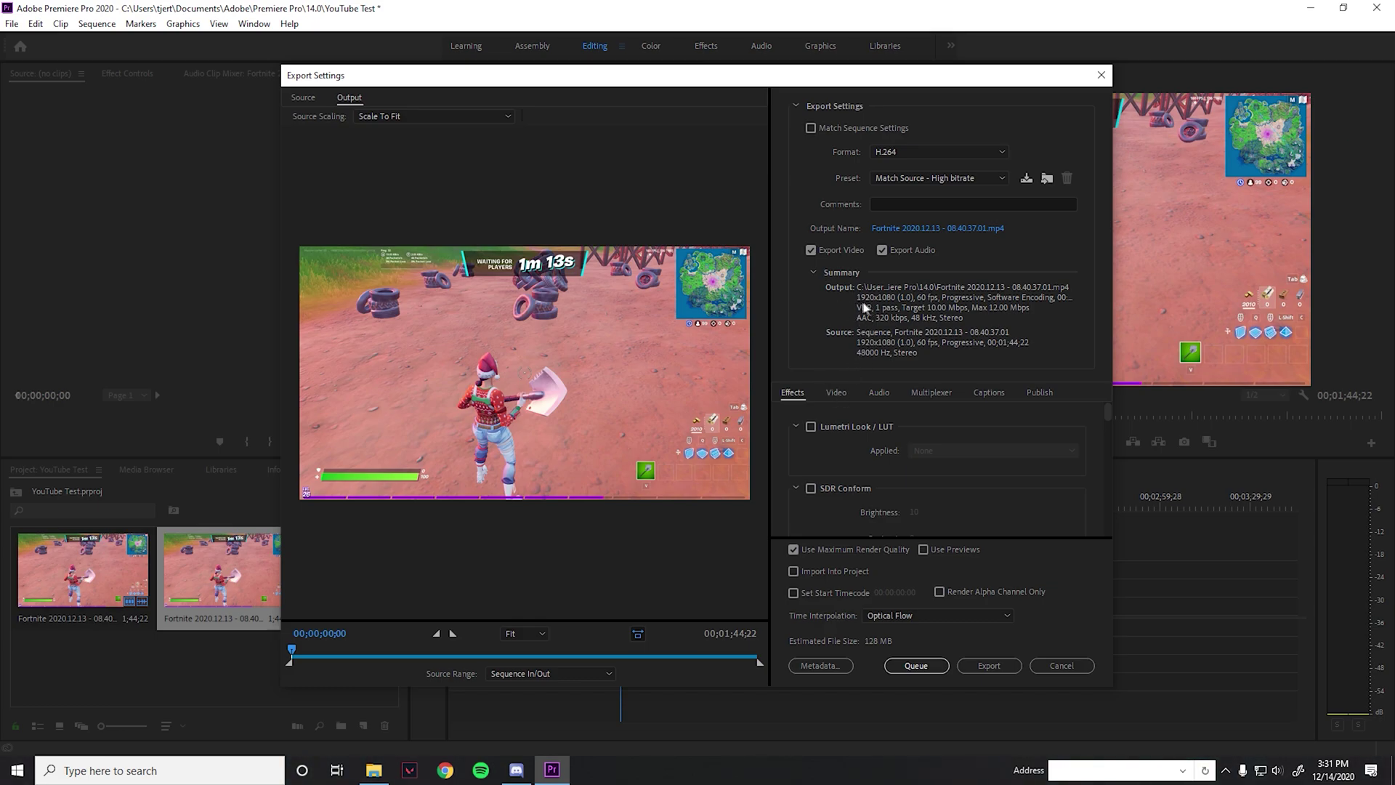
Step: In the Video settings, stop matching source size and set the output width to 2560, giving 2560x1440
left_click(838, 392)
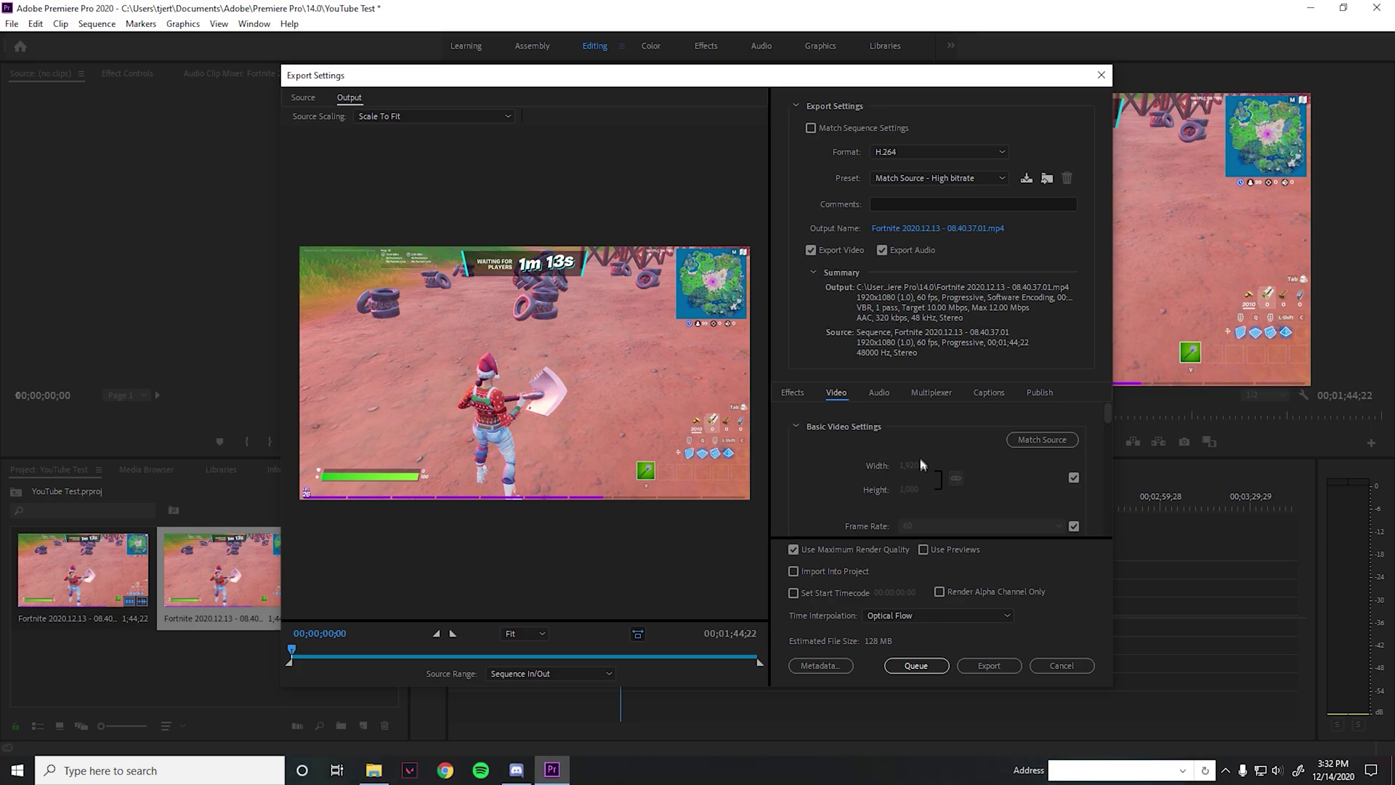
left_click(1074, 479)
left_click(910, 466)
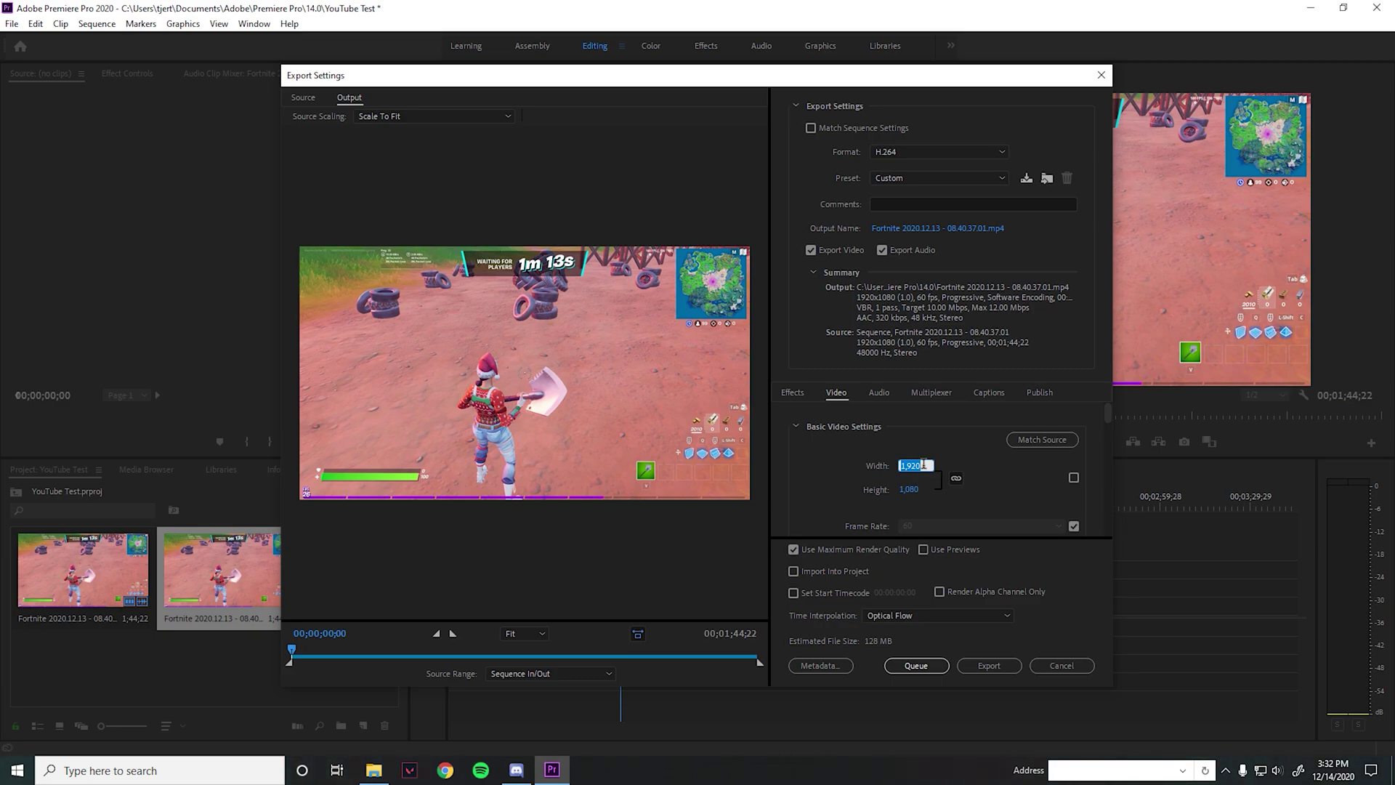
key("BackSpace")
type("2560")
key("Return")
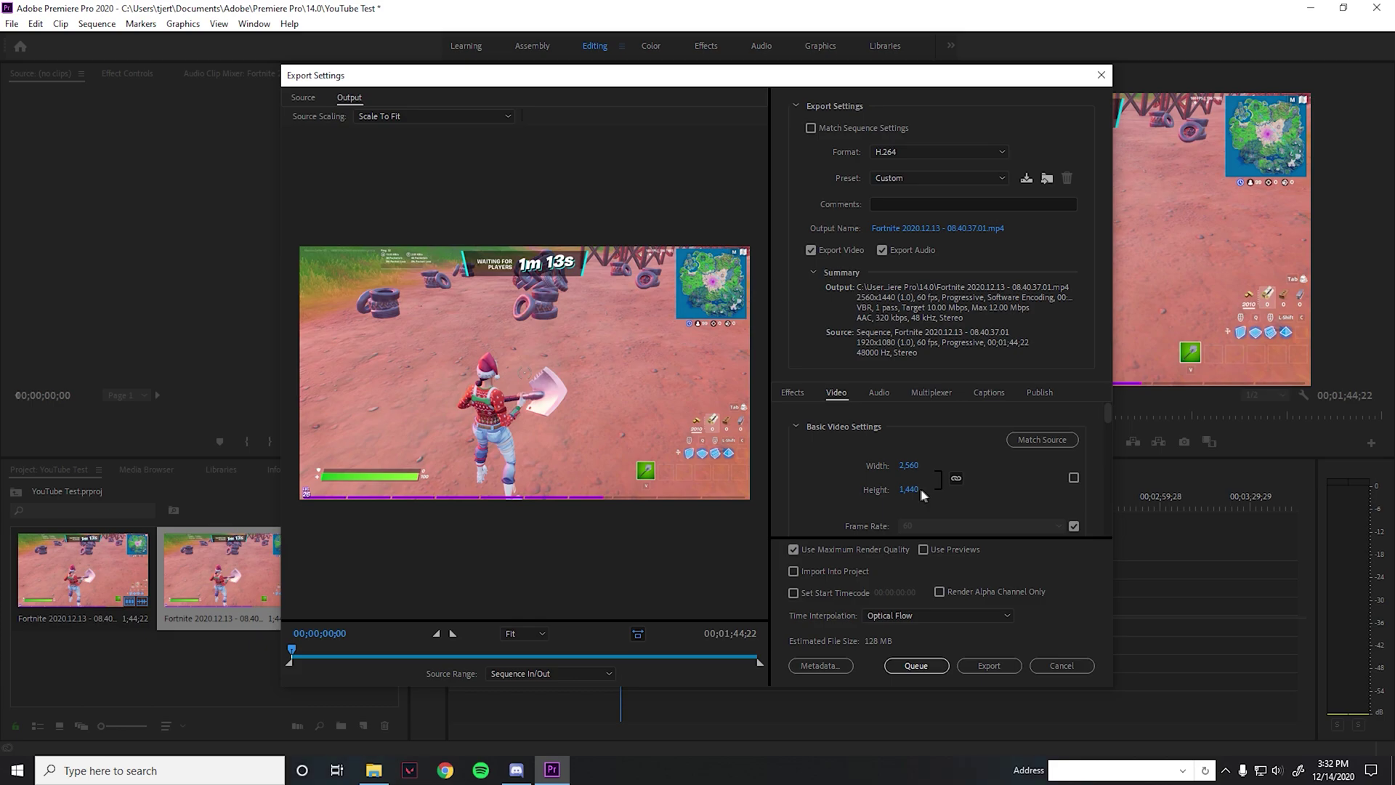